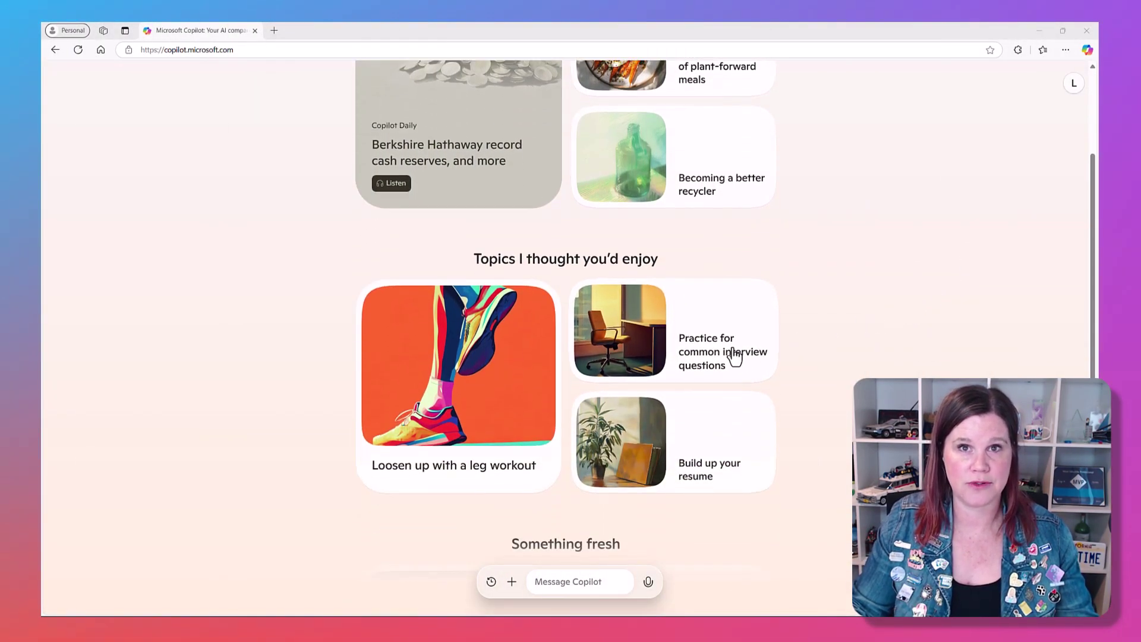
- Start the interview-questions chat and ask how to answer 'what are my weaknesses'
{"action": "left_click", "coordinate": [733, 352]}
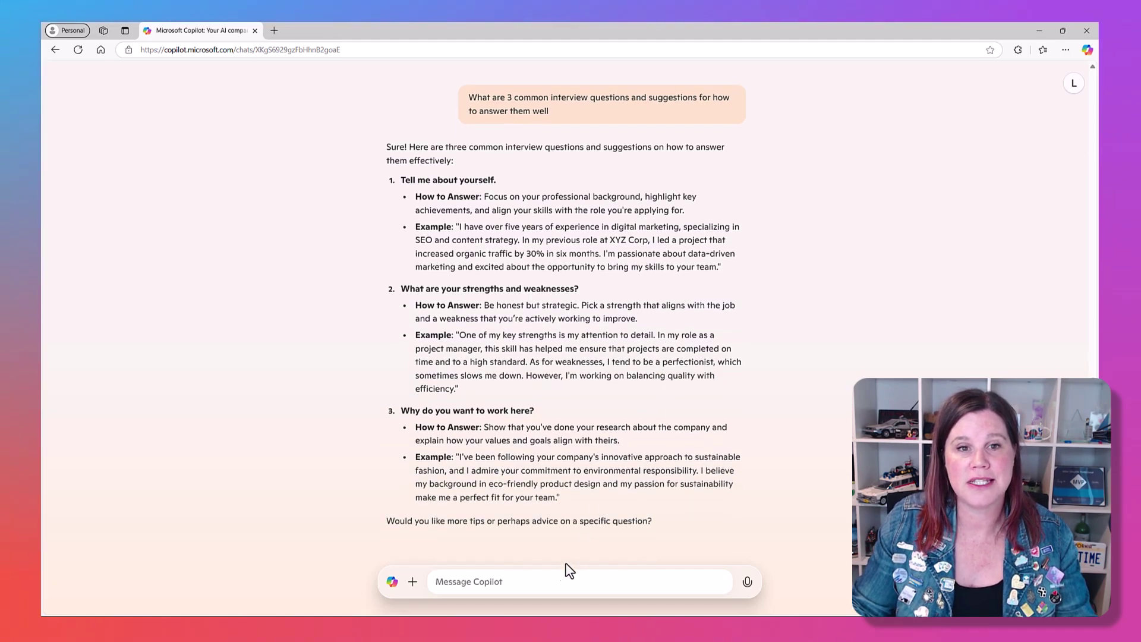
{"action": "type", "text": "how do "}
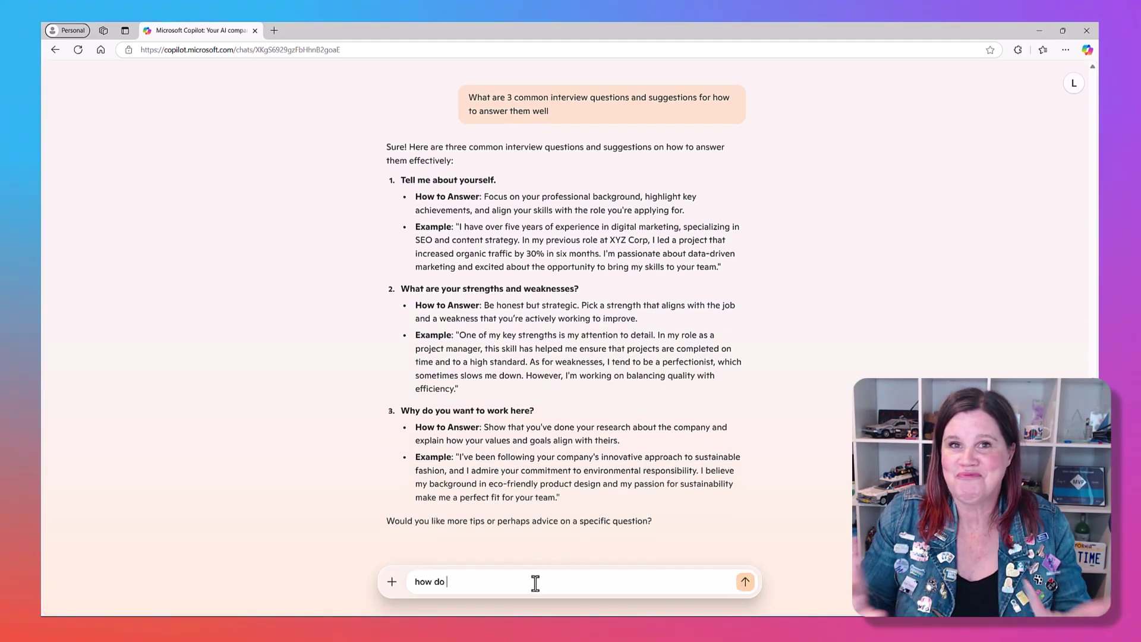
{"action": "type", "text": "I answer what are my wea"}
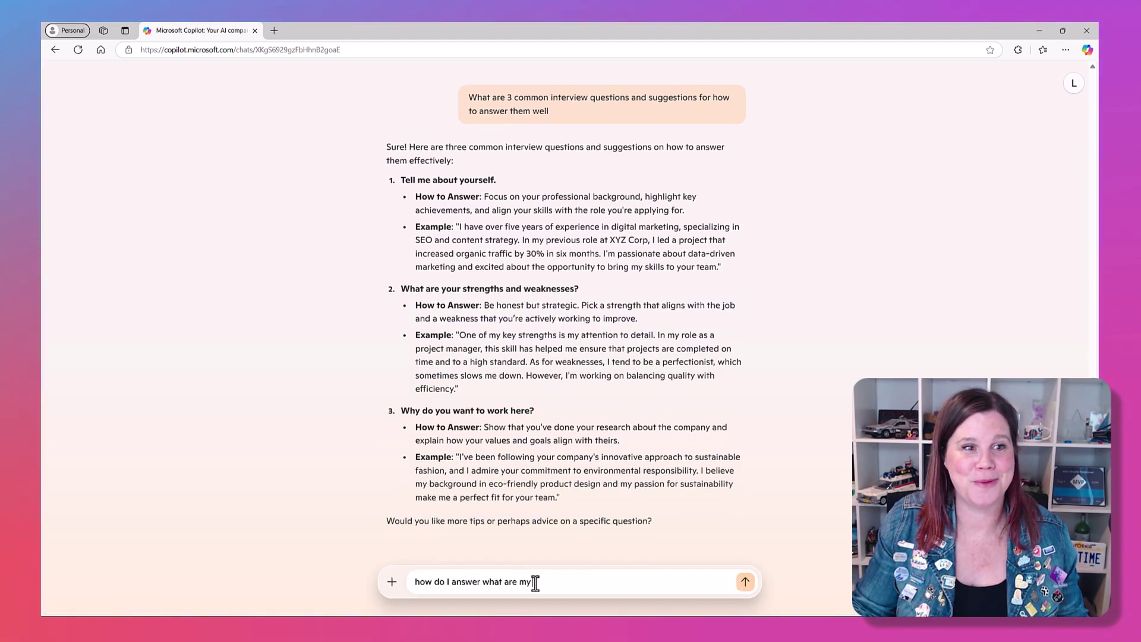
{"action": "type", "text": "knesses"}
{"action": "key", "text": "Return"}
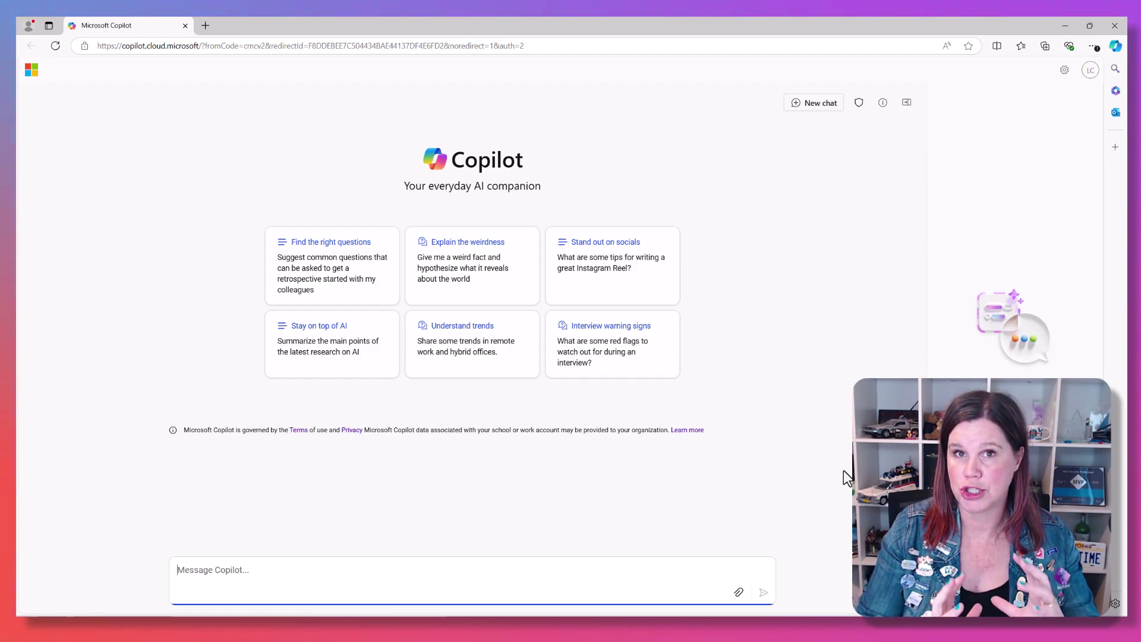
{"action": "mouse_move", "coordinate": [688, 174]}
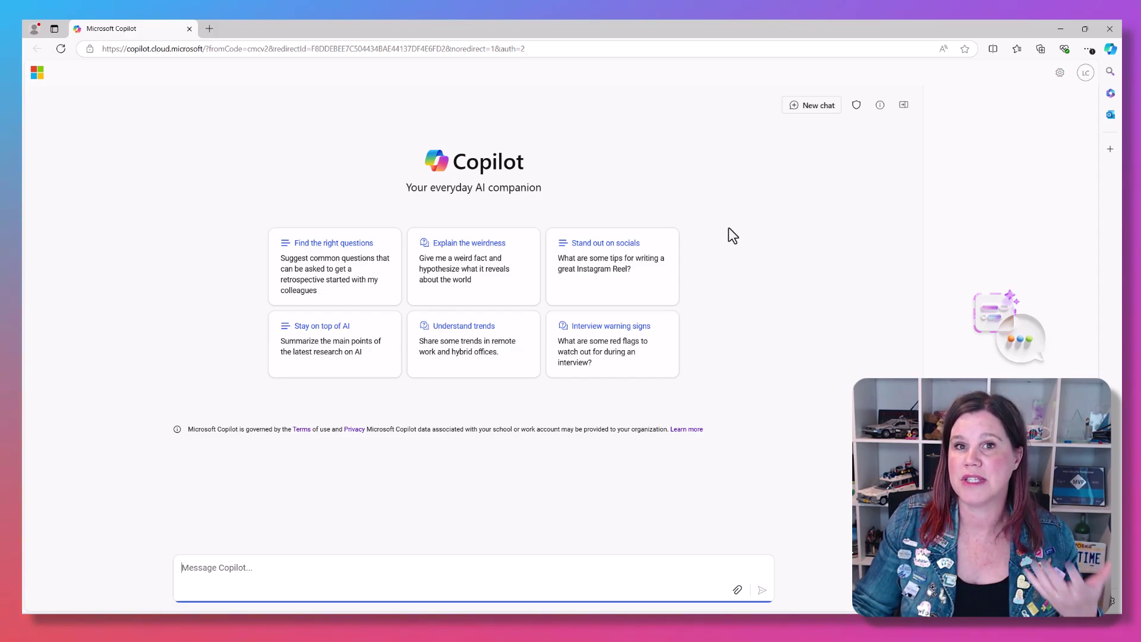
- Send the 'Stay on top of AI' prompt asking for a summary of the latest AI research
{"action": "left_click", "coordinate": [337, 352]}
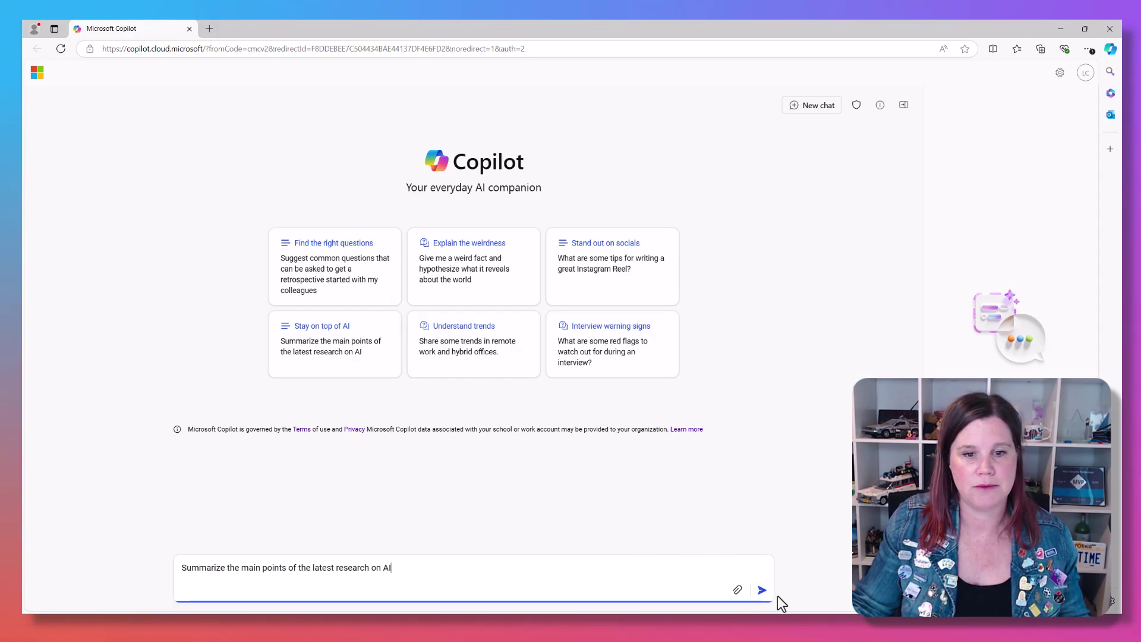
{"action": "left_click", "coordinate": [764, 591]}
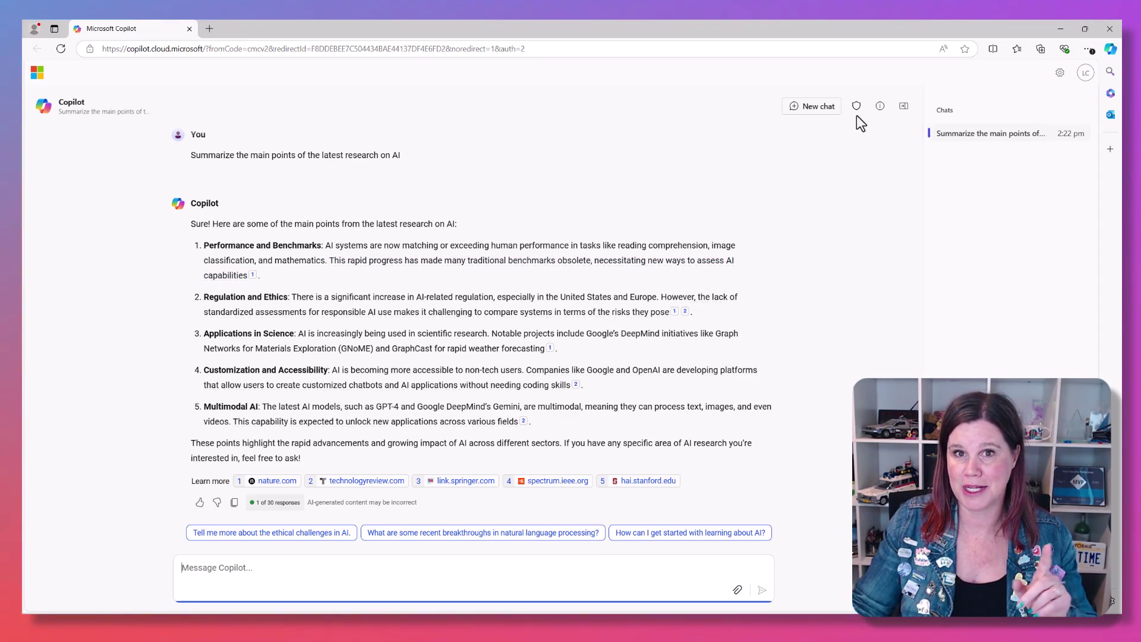
{"action": "mouse_move", "coordinate": [857, 114]}
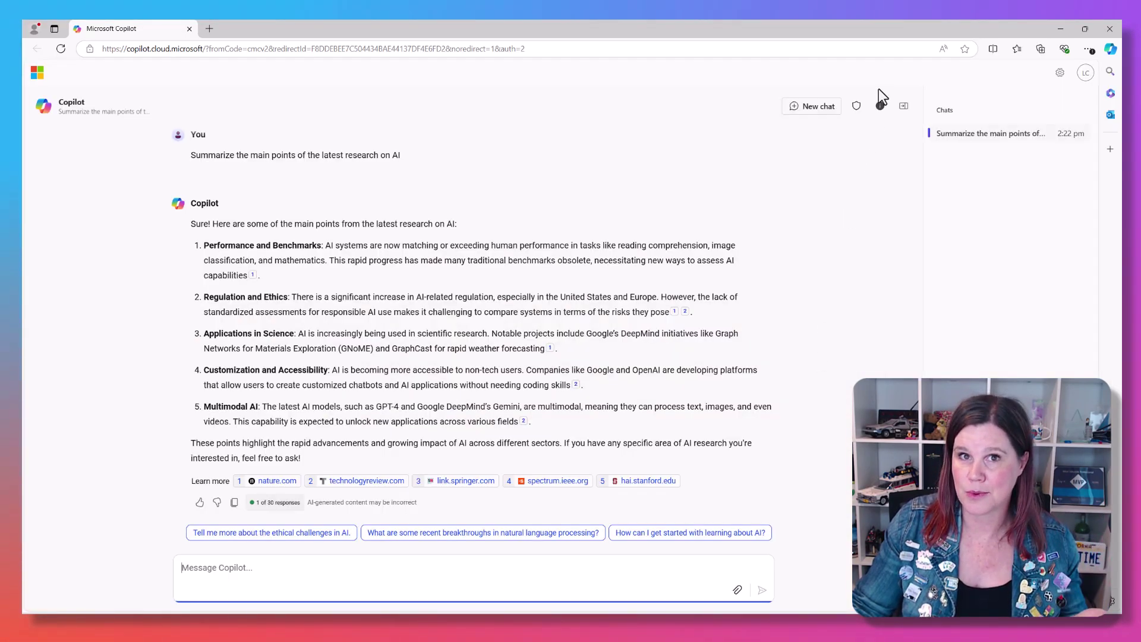
{"action": "mouse_move", "coordinate": [858, 114]}
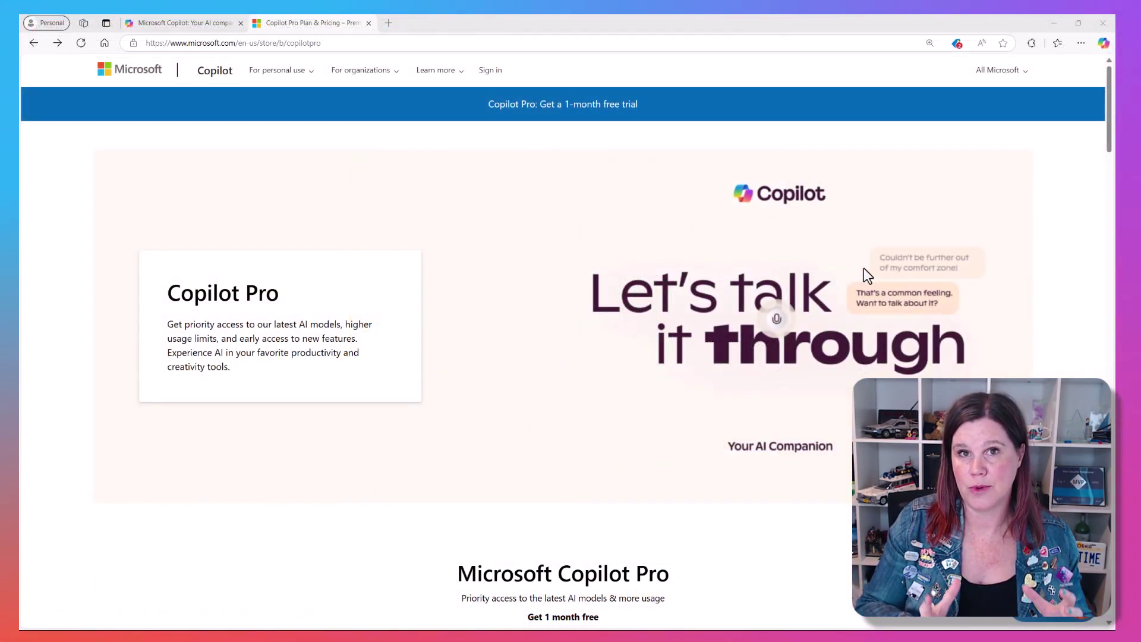
{"action": "scroll", "coordinate": [769, 440], "scroll_direction": "down", "scroll_amount": 5}
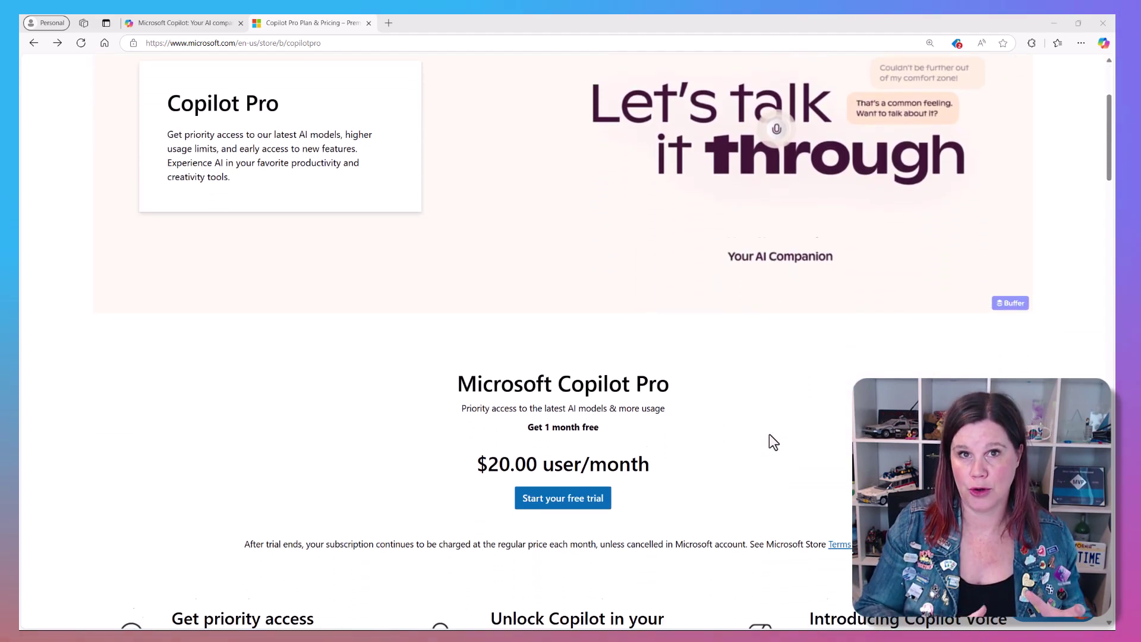
{"action": "scroll", "coordinate": [769, 435], "scroll_direction": "down", "scroll_amount": 1}
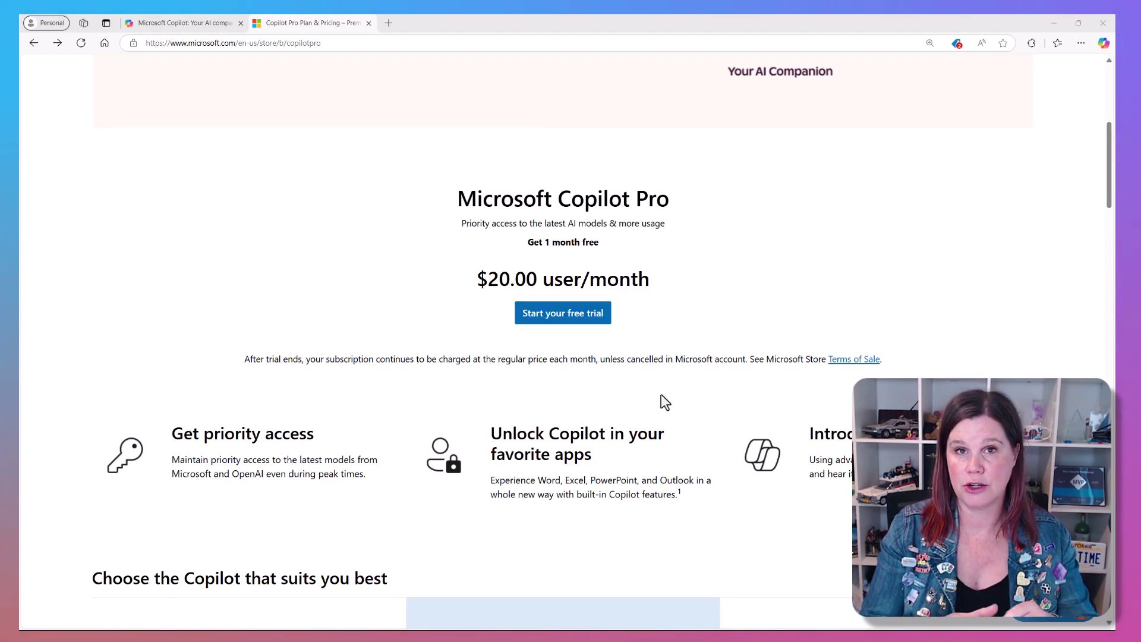
{"action": "scroll", "coordinate": [662, 399], "scroll_direction": "down", "scroll_amount": 1}
{"action": "scroll", "coordinate": [661, 396], "scroll_direction": "down", "scroll_amount": 2}
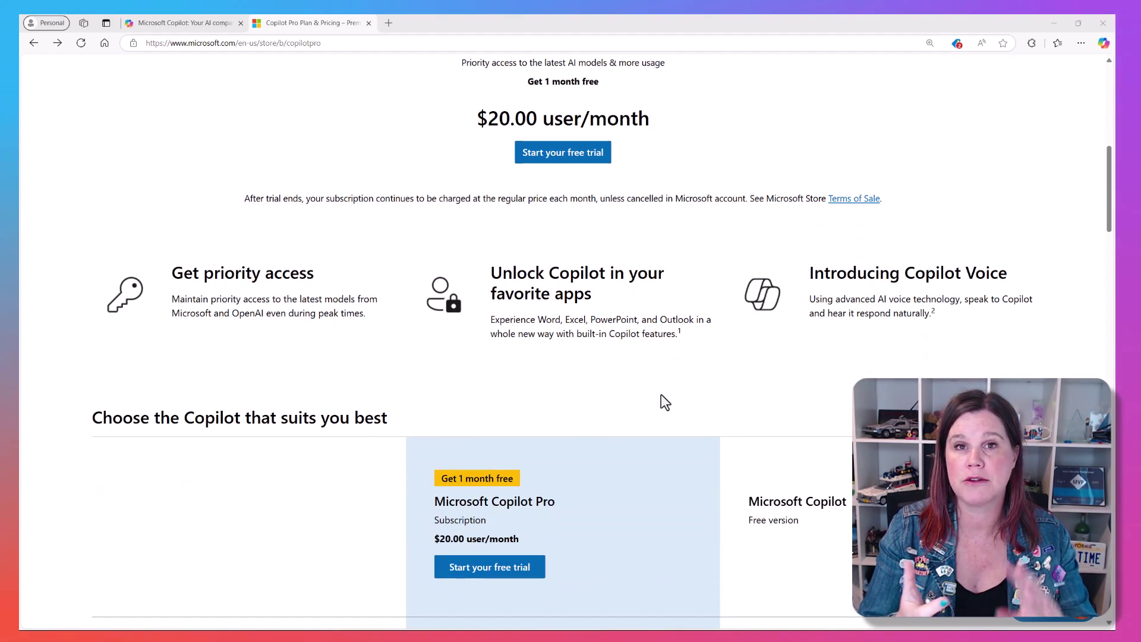
{"action": "scroll", "coordinate": [661, 395], "scroll_direction": "down", "scroll_amount": 5}
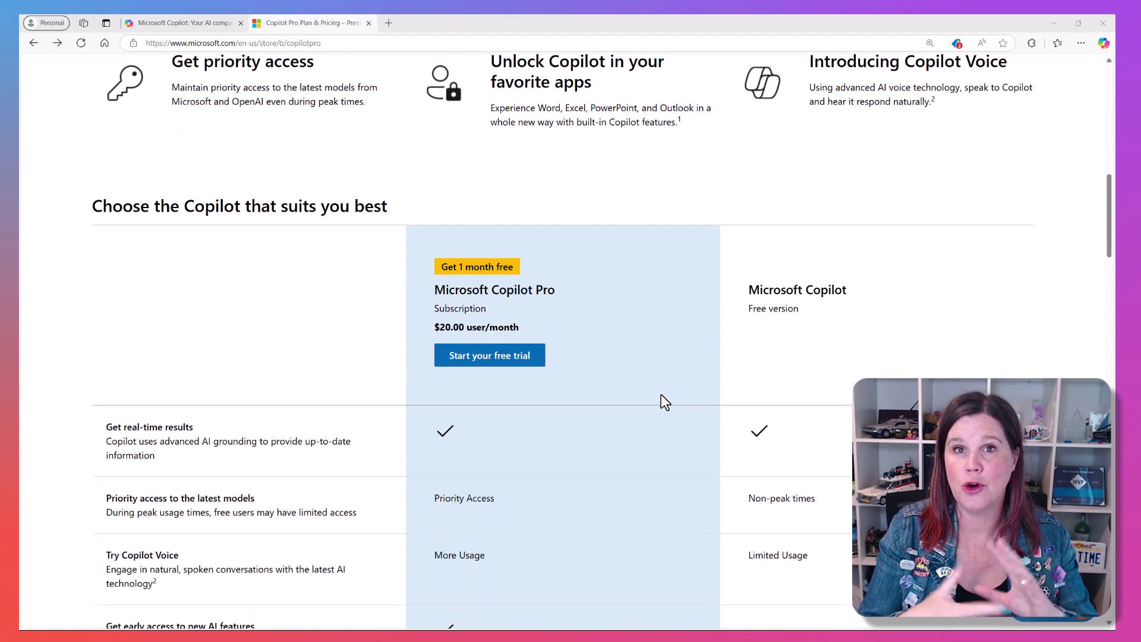
{"action": "scroll", "coordinate": [665, 402], "scroll_direction": "down", "scroll_amount": 1}
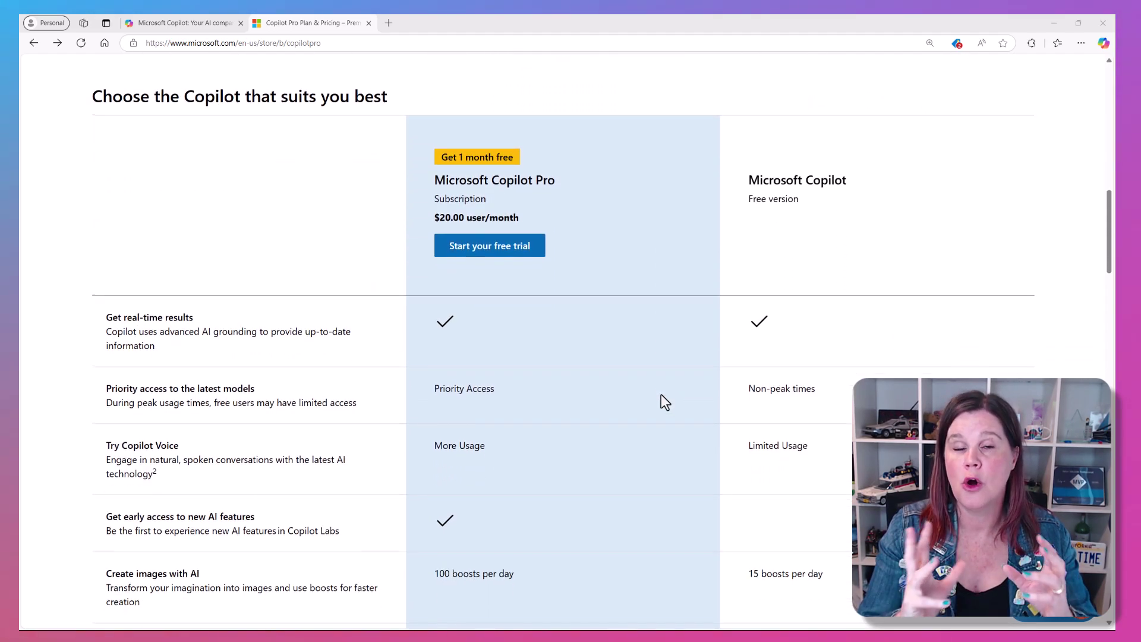
{"action": "scroll", "coordinate": [661, 395], "scroll_direction": "down", "scroll_amount": 5}
{"action": "scroll", "coordinate": [661, 395], "scroll_direction": "down", "scroll_amount": 5}
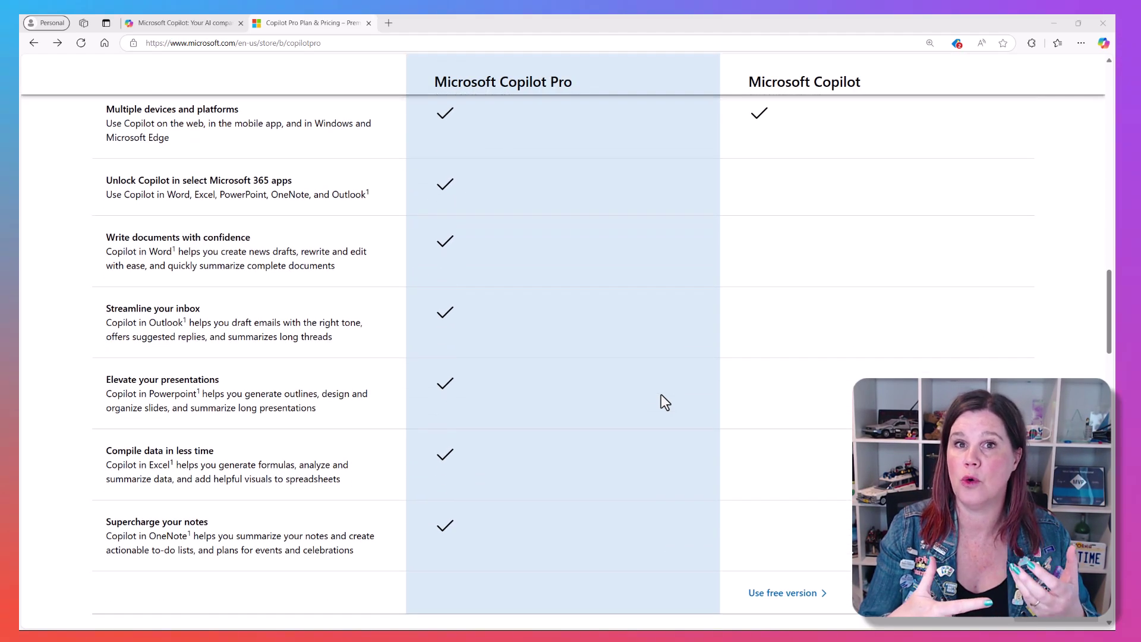
{"action": "scroll", "coordinate": [661, 396], "scroll_direction": "down", "scroll_amount": 4}
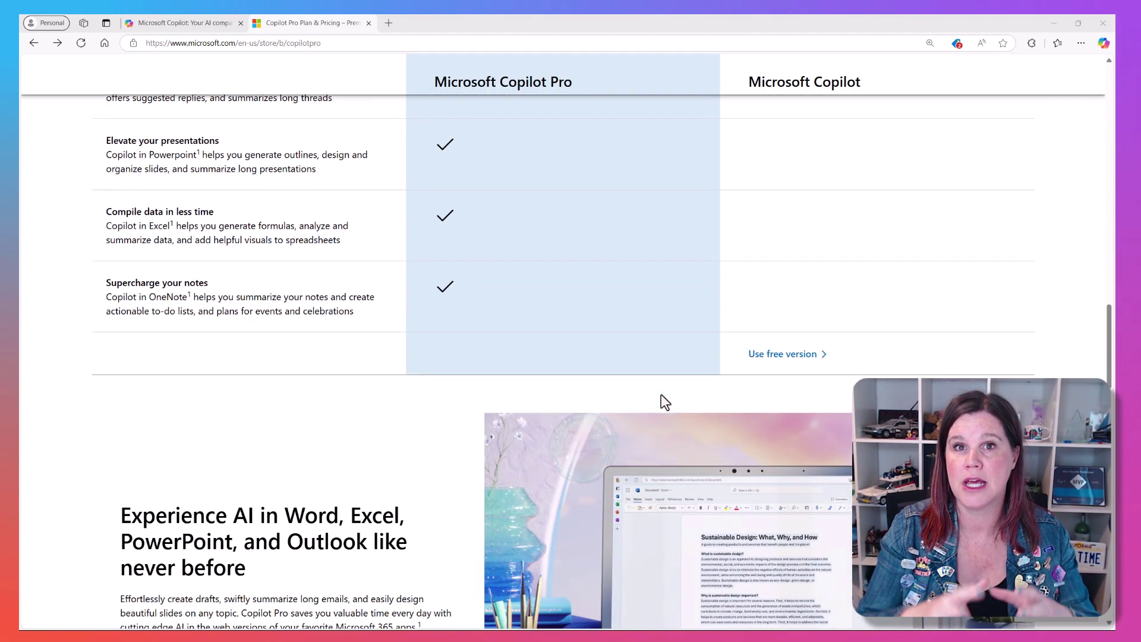
{"action": "scroll", "coordinate": [661, 395], "scroll_direction": "down", "scroll_amount": 4}
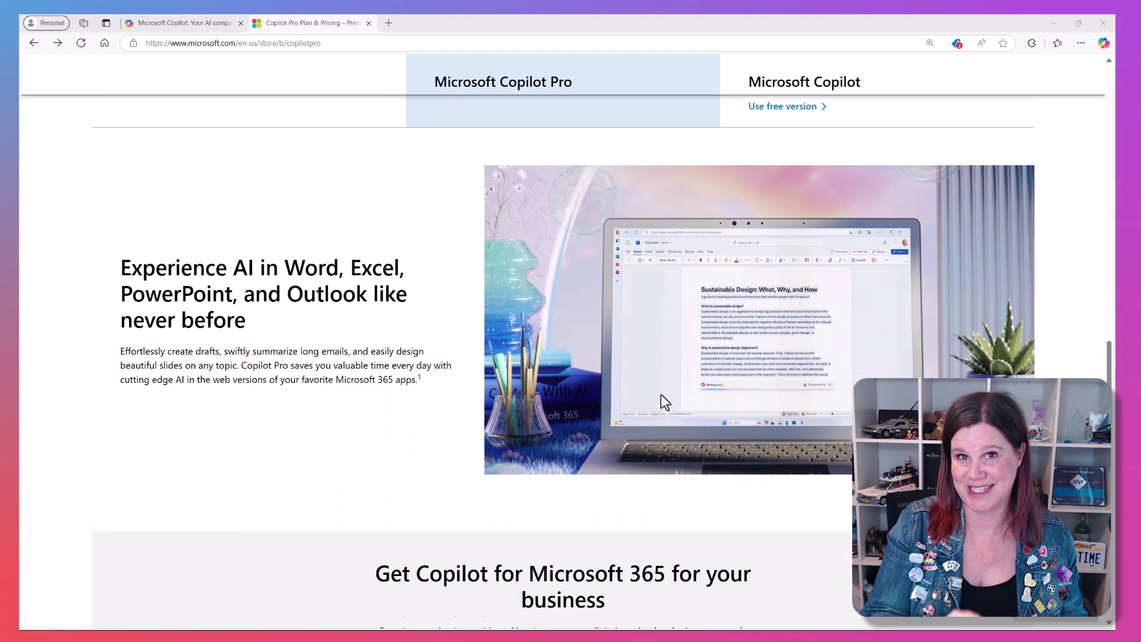
{"action": "scroll", "coordinate": [661, 395], "scroll_direction": "down", "scroll_amount": 1}
{"action": "scroll", "coordinate": [661, 394], "scroll_direction": "up", "scroll_amount": 14}
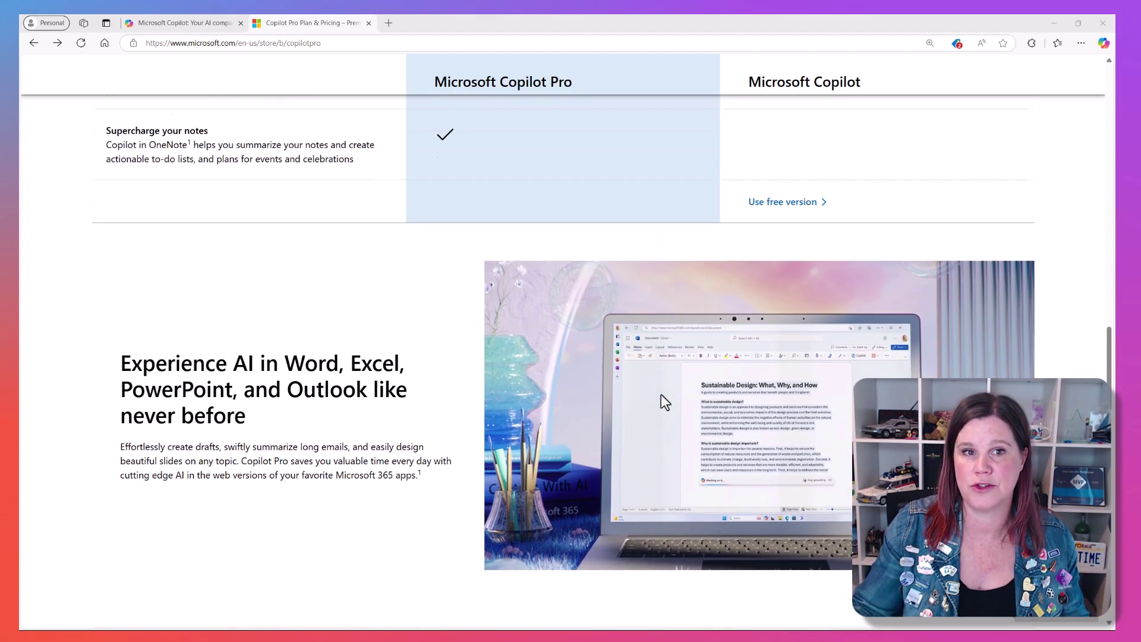
{"action": "scroll", "coordinate": [661, 395], "scroll_direction": "up", "scroll_amount": 20}
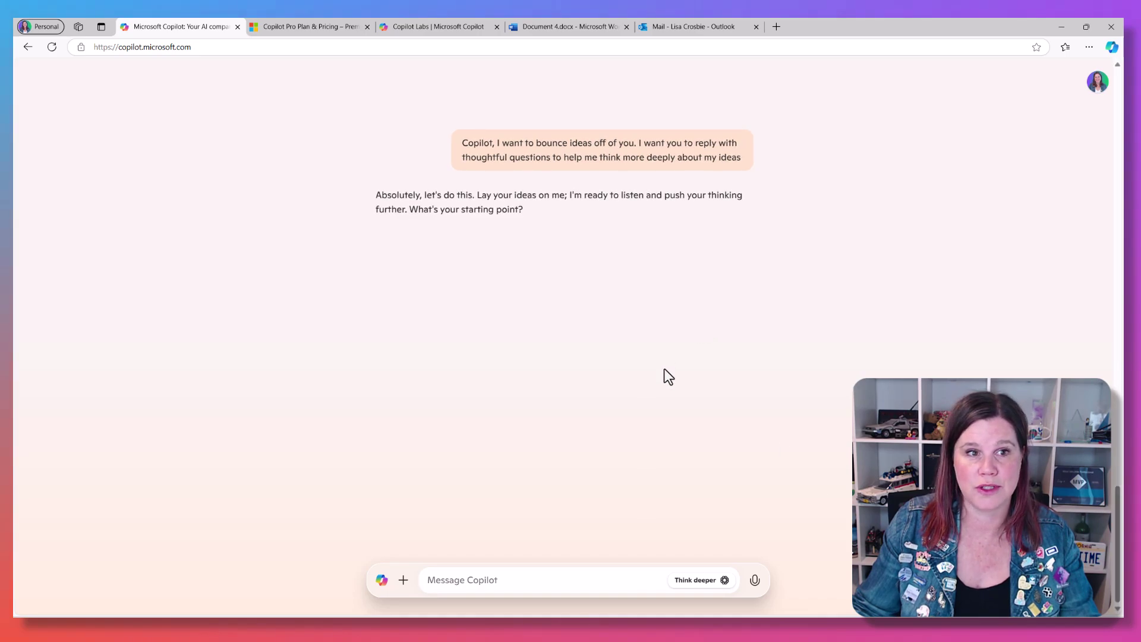
- Enable Think deeper with the career-path prompt, then review the $20.00 user/month Copilot Pro pricing
{"action": "left_click", "coordinate": [687, 581]}
{"action": "left_click", "coordinate": [443, 538]}
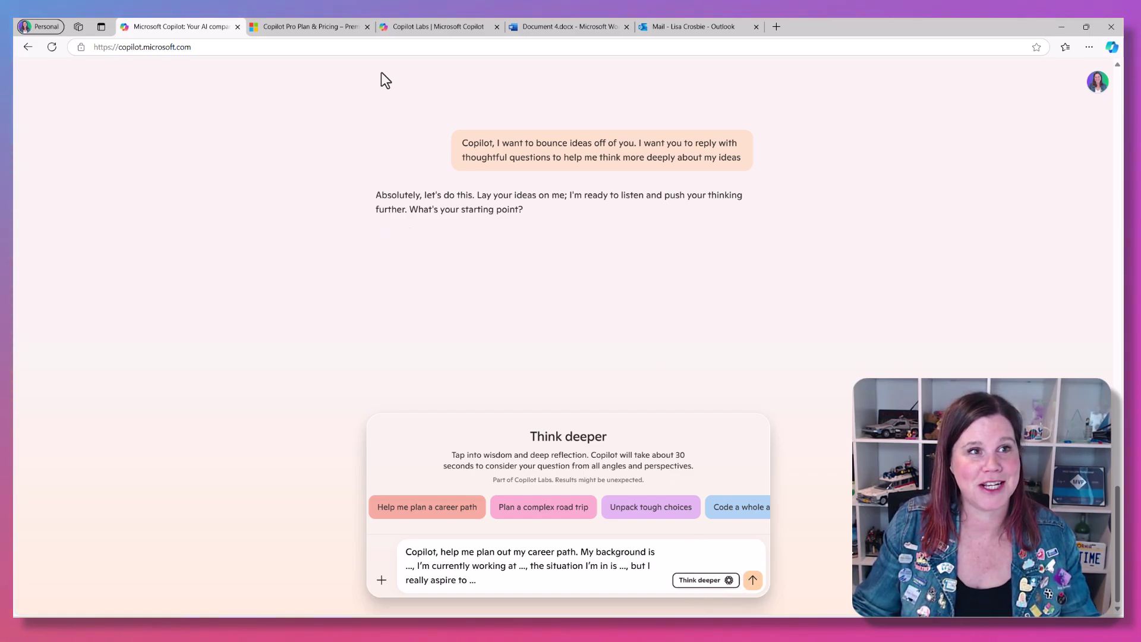
{"action": "left_click", "coordinate": [326, 29]}
{"action": "scroll", "coordinate": [505, 252], "scroll_direction": "down", "scroll_amount": 5}
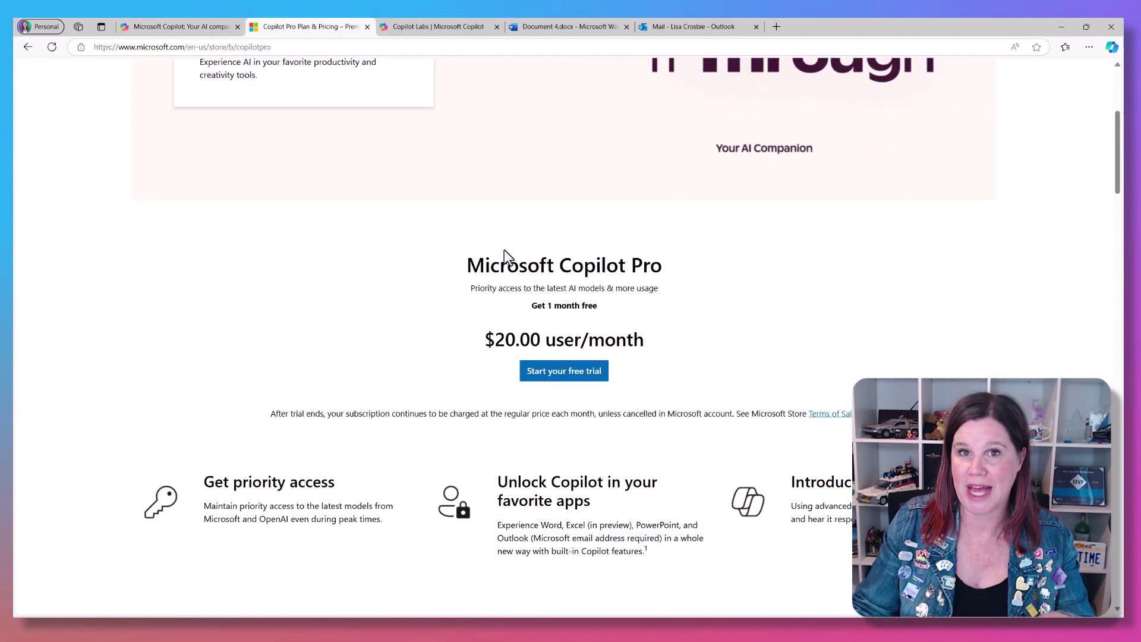
{"action": "scroll", "coordinate": [504, 250], "scroll_direction": "down", "scroll_amount": 7}
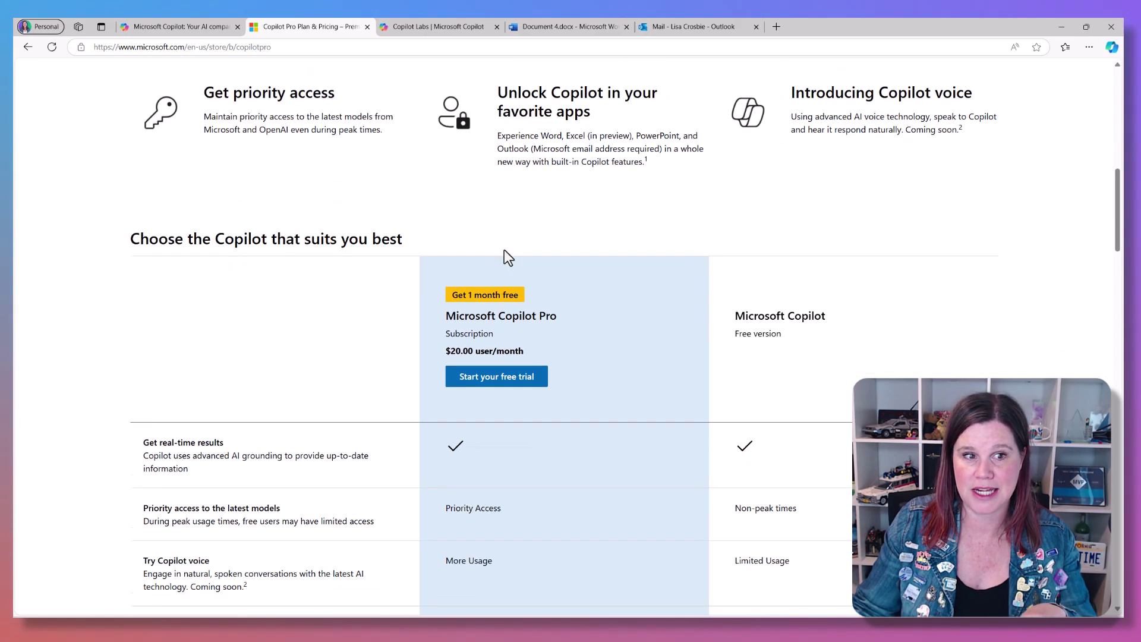
{"action": "scroll", "coordinate": [508, 257], "scroll_direction": "down", "scroll_amount": 3}
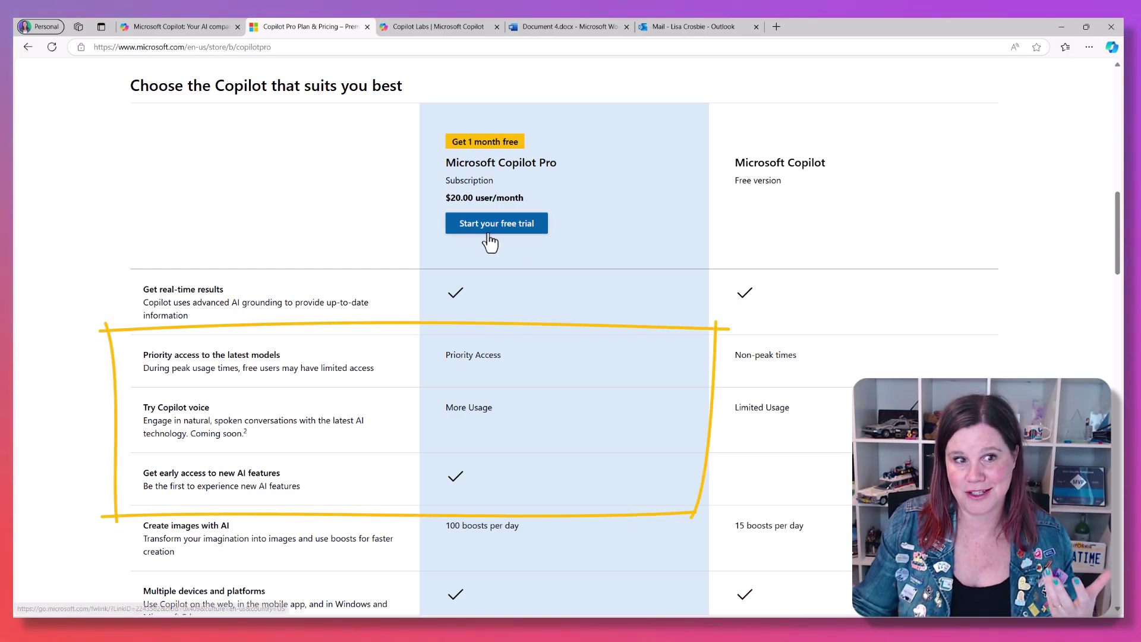
{"action": "scroll", "coordinate": [474, 267], "scroll_direction": "up", "scroll_amount": 9}
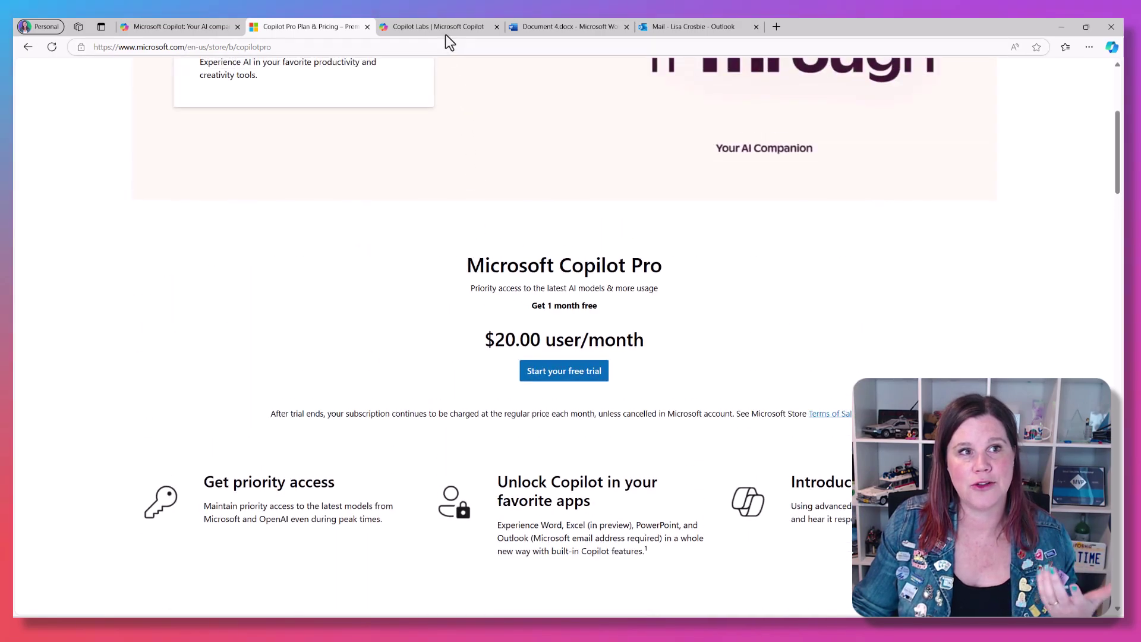
- Browse the Copilot Labs page's Think Deeper and Copilot Vision sections, returning to the top
{"action": "left_click", "coordinate": [444, 30]}
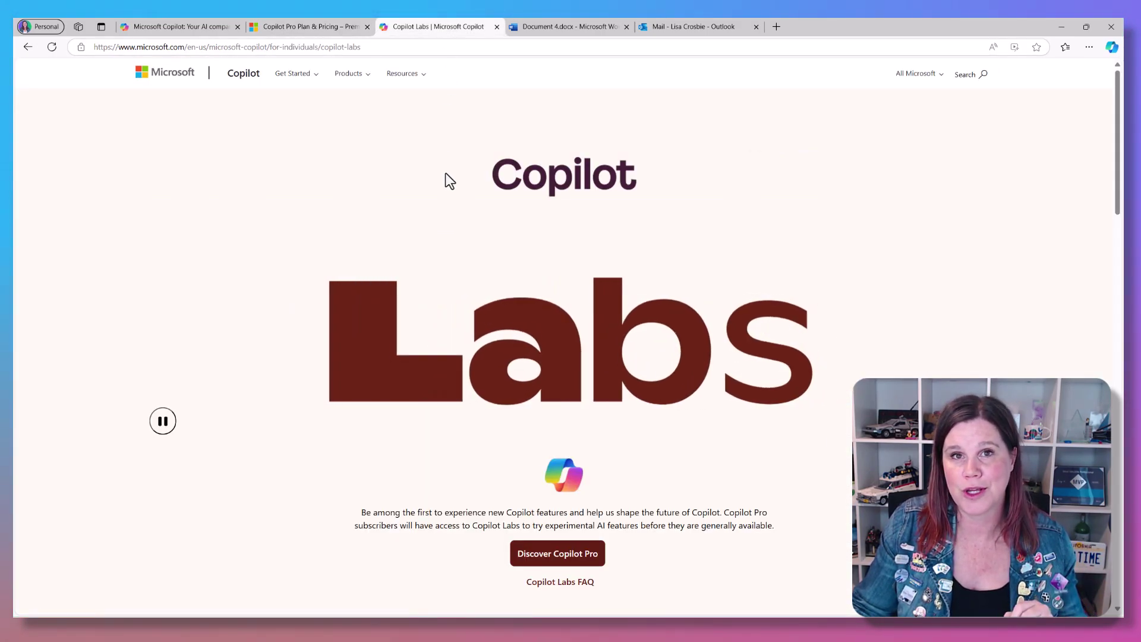
{"action": "scroll", "coordinate": [419, 219], "scroll_direction": "down", "scroll_amount": 6}
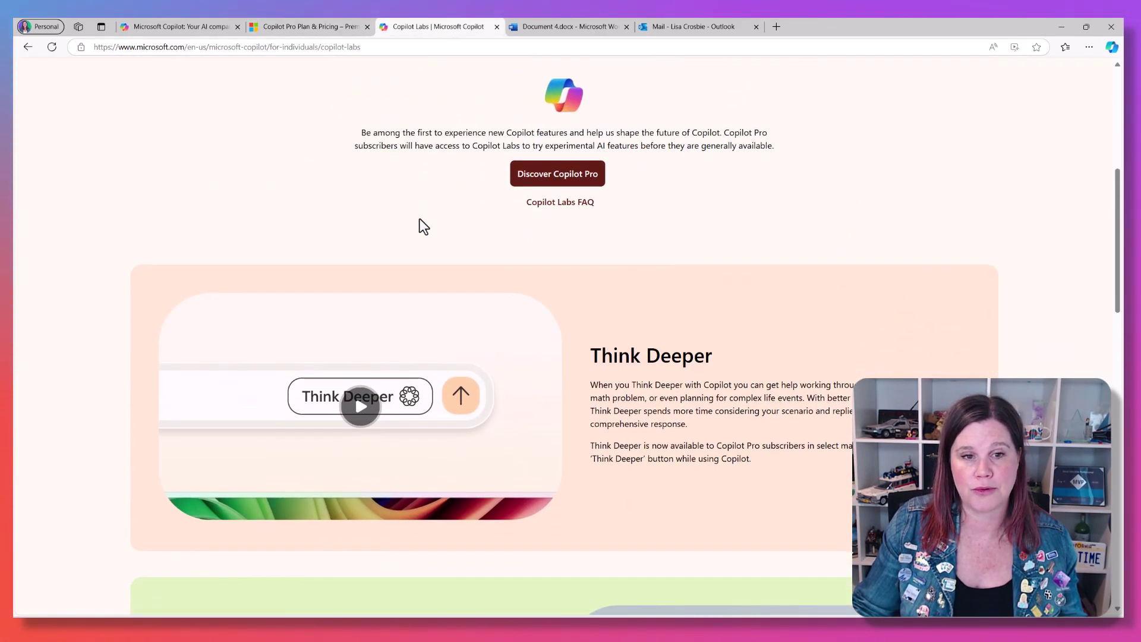
{"action": "scroll", "coordinate": [609, 344], "scroll_direction": "down", "scroll_amount": 5}
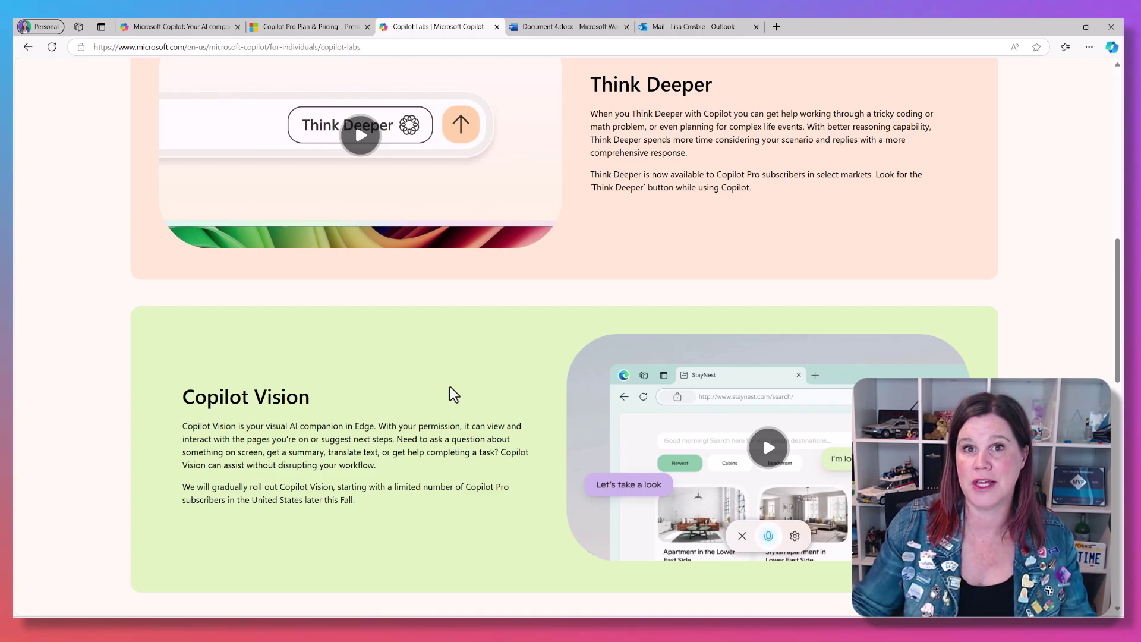
{"action": "scroll", "coordinate": [455, 390], "scroll_direction": "up", "scroll_amount": 5}
{"action": "scroll", "coordinate": [454, 390], "scroll_direction": "up", "scroll_amount": 4}
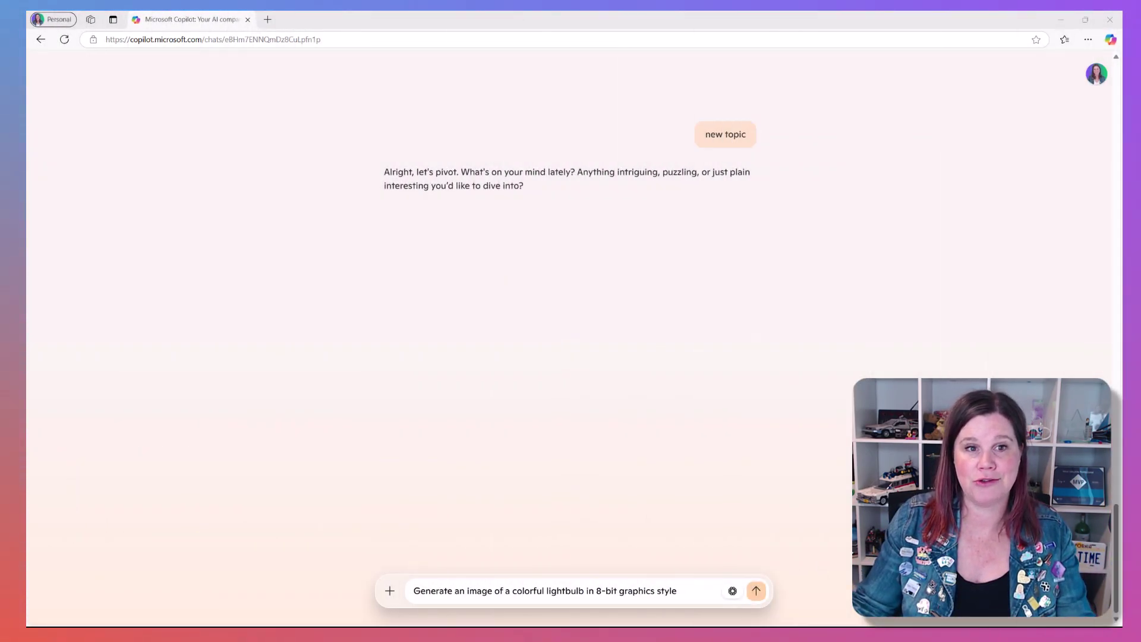
- Generate the 8-bit colourful lightbulb image, then ask for a more modern graphics format
{"action": "left_click", "coordinate": [759, 597]}
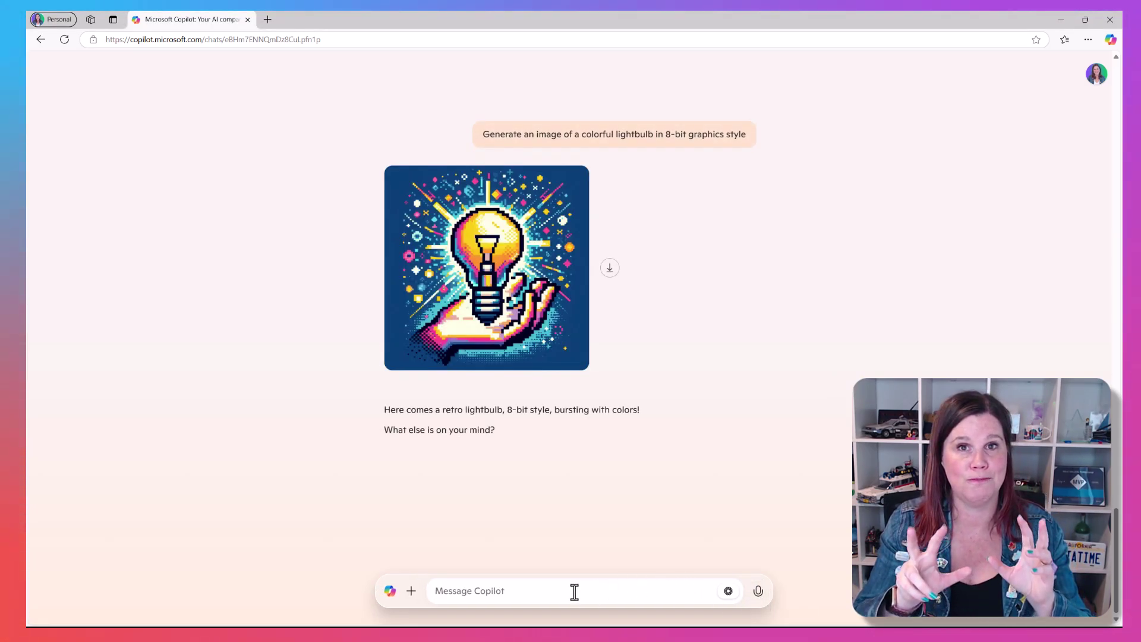
{"action": "left_click", "coordinate": [548, 596]}
{"action": "type", "text": "change i"}
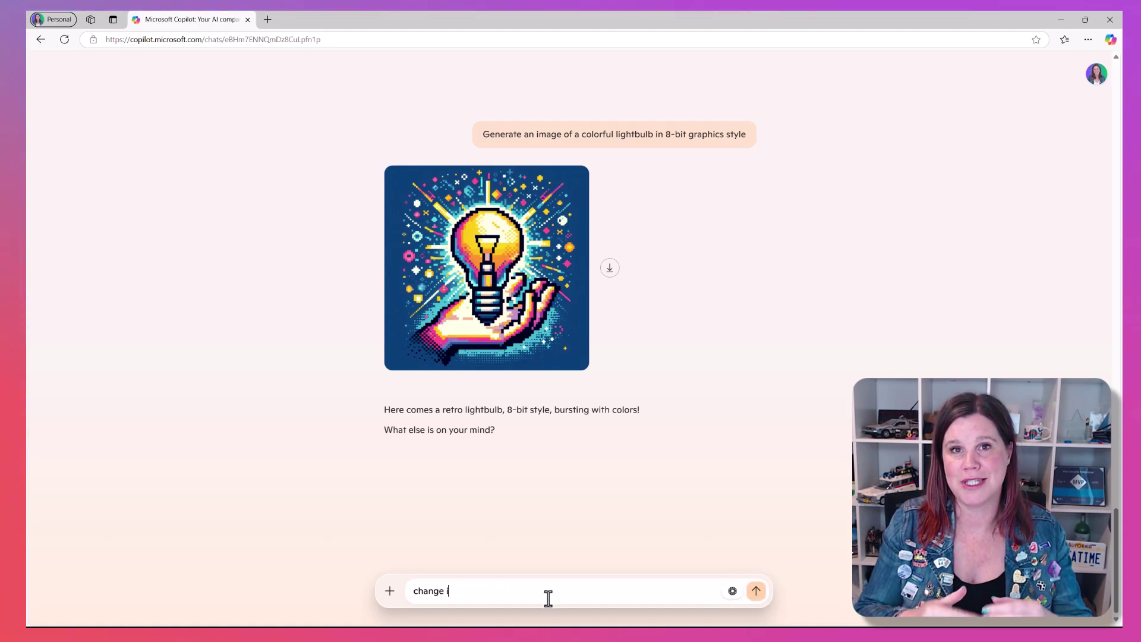
{"action": "type", "text": "t to be a more mod"}
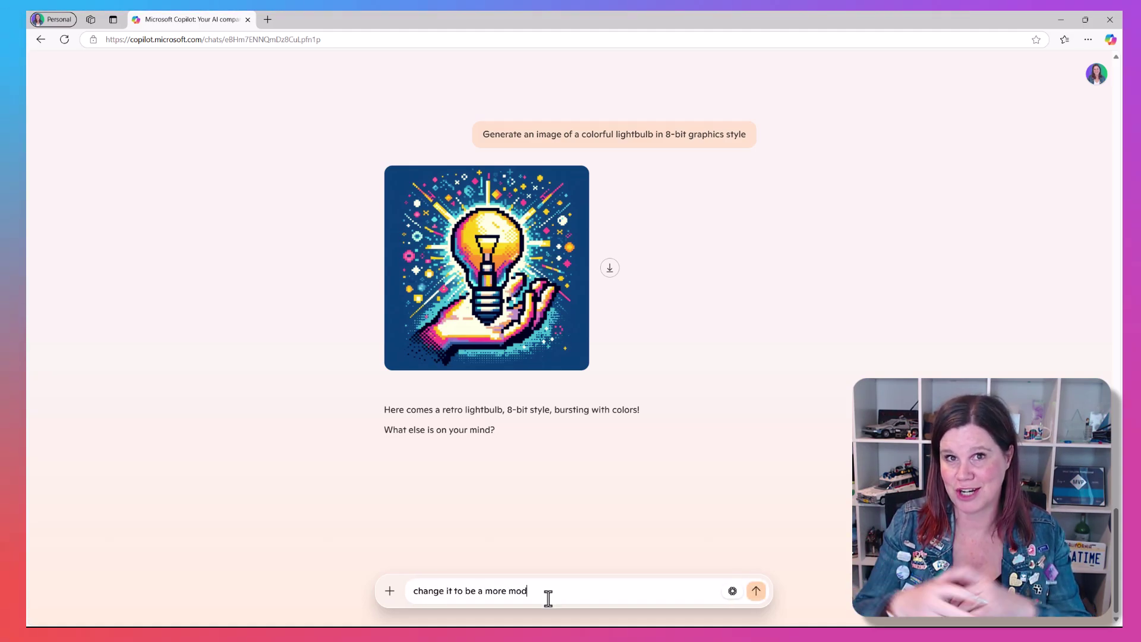
{"action": "type", "text": "ern graphics format"}
{"action": "key", "text": "Return"}
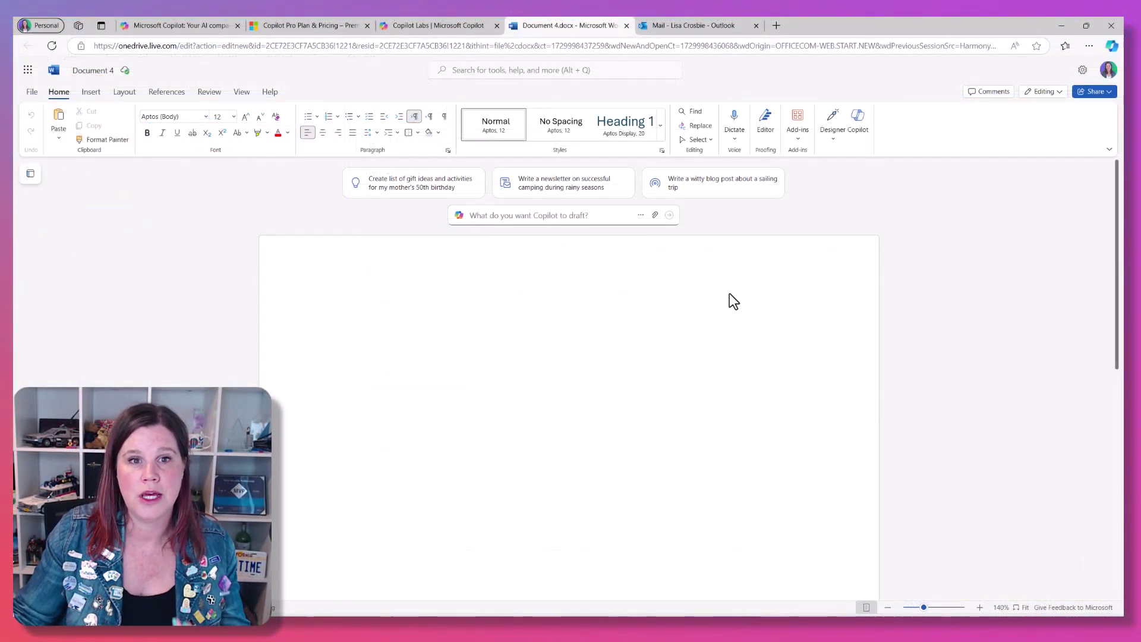
- Have Copilot draft the sailing trip blog post and generate the guinea pig care slides
{"action": "left_click", "coordinate": [736, 186]}
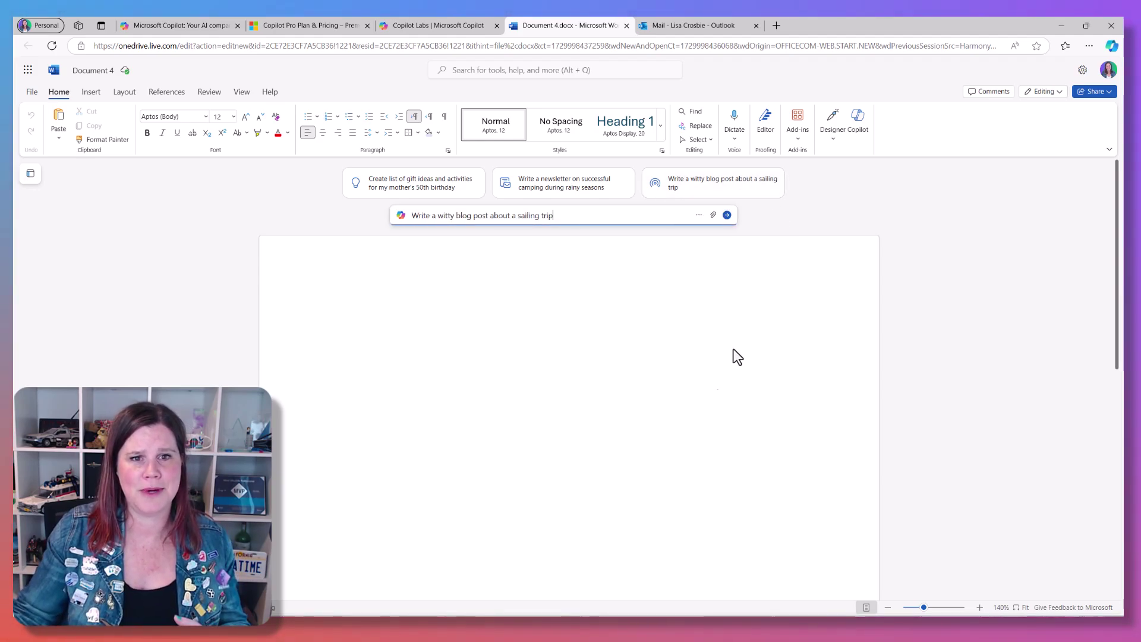
{"action": "left_click", "coordinate": [726, 215]}
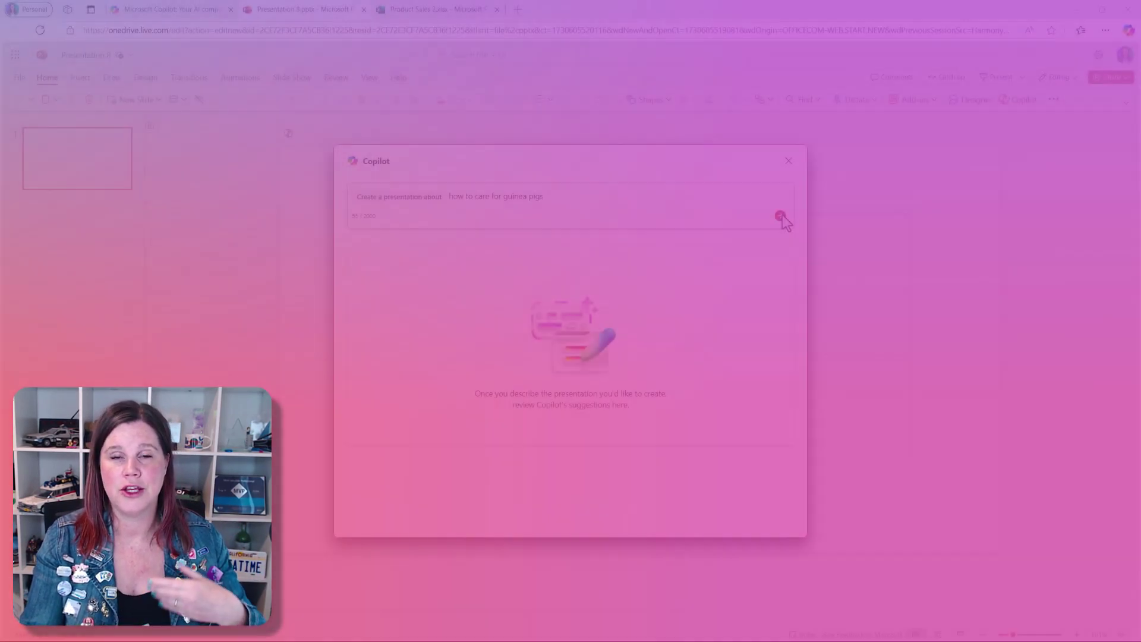
{"action": "left_click", "coordinate": [780, 215]}
{"action": "left_click", "coordinate": [762, 521]}
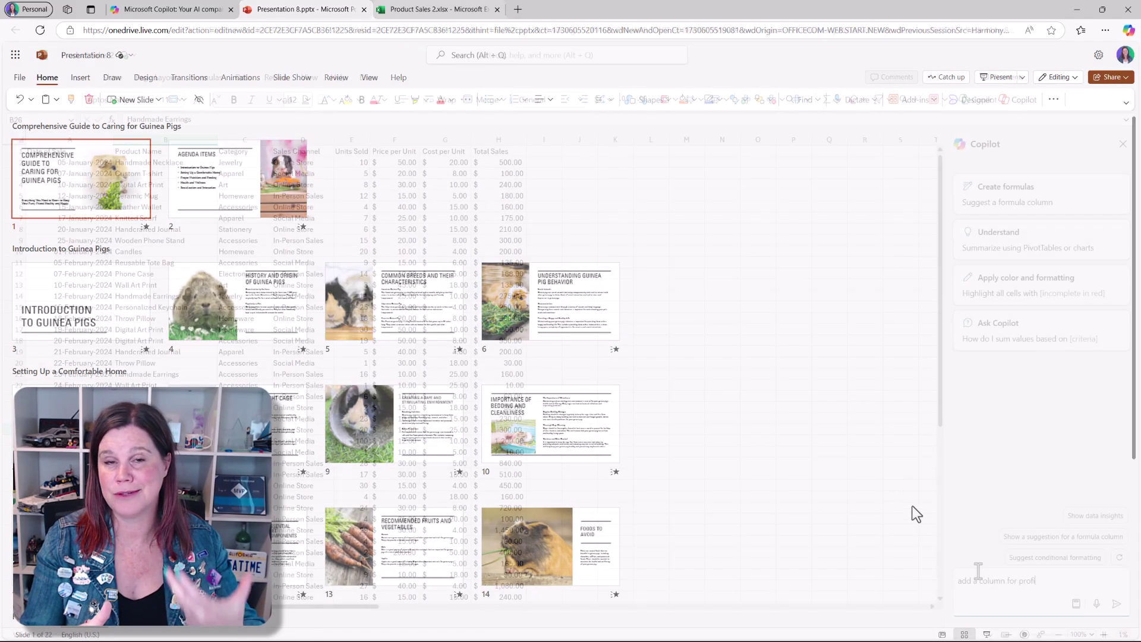
- Send Copilot the request to add a Profit column to the product sales data
{"action": "type", "text": "t"}
{"action": "key", "text": "Return"}
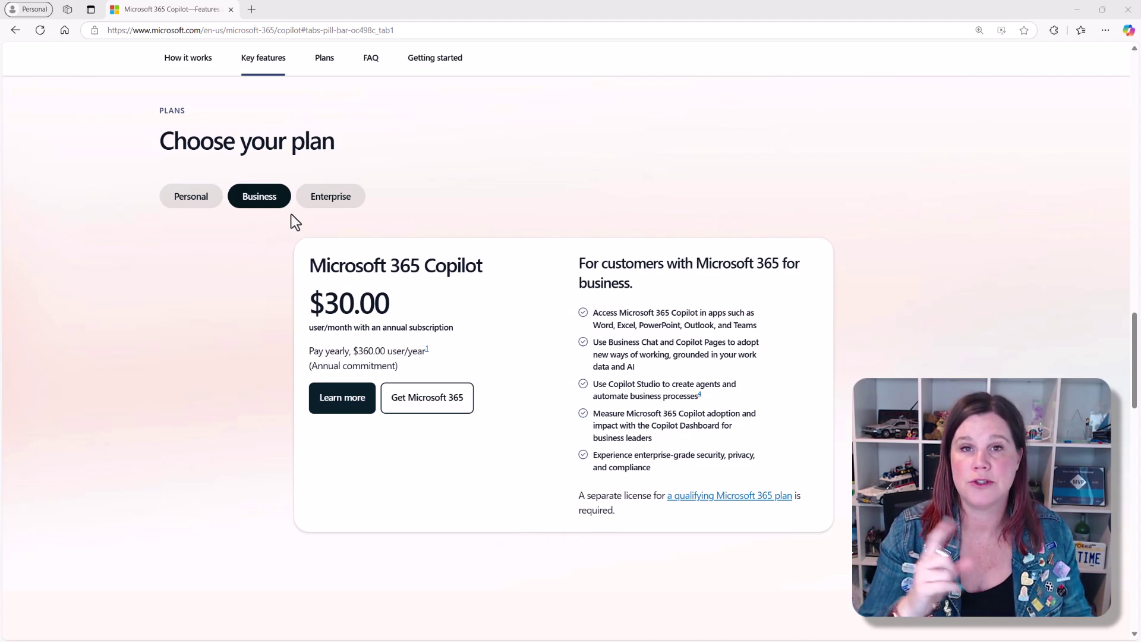
- Show the Enterprise plan's $30.00 pricing details under Choose your plan
{"action": "left_click", "coordinate": [323, 208]}
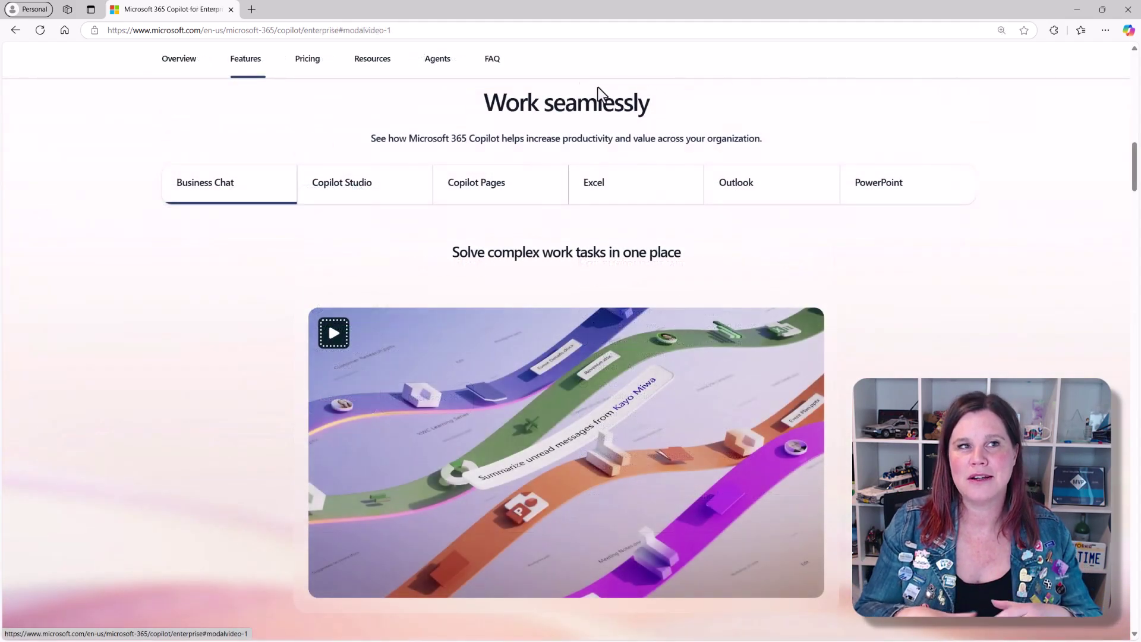
- View the Copilot Studio, Copilot Pages, Excel, Outlook and PowerPoint feature overviews in turn
{"action": "left_click", "coordinate": [406, 204]}
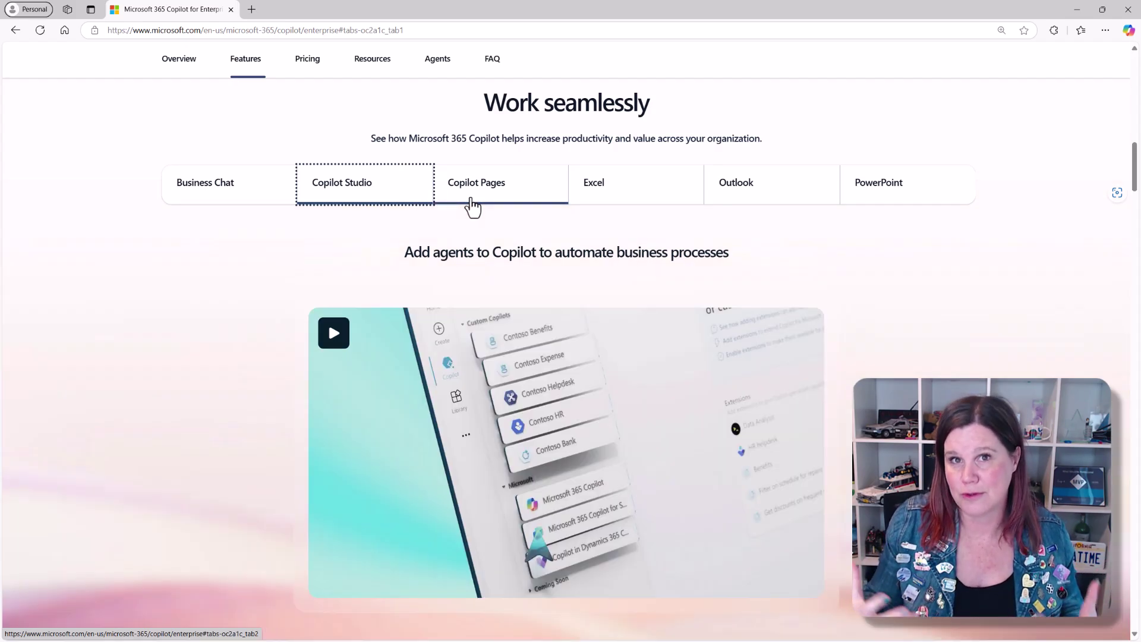
{"action": "left_click", "coordinate": [469, 205]}
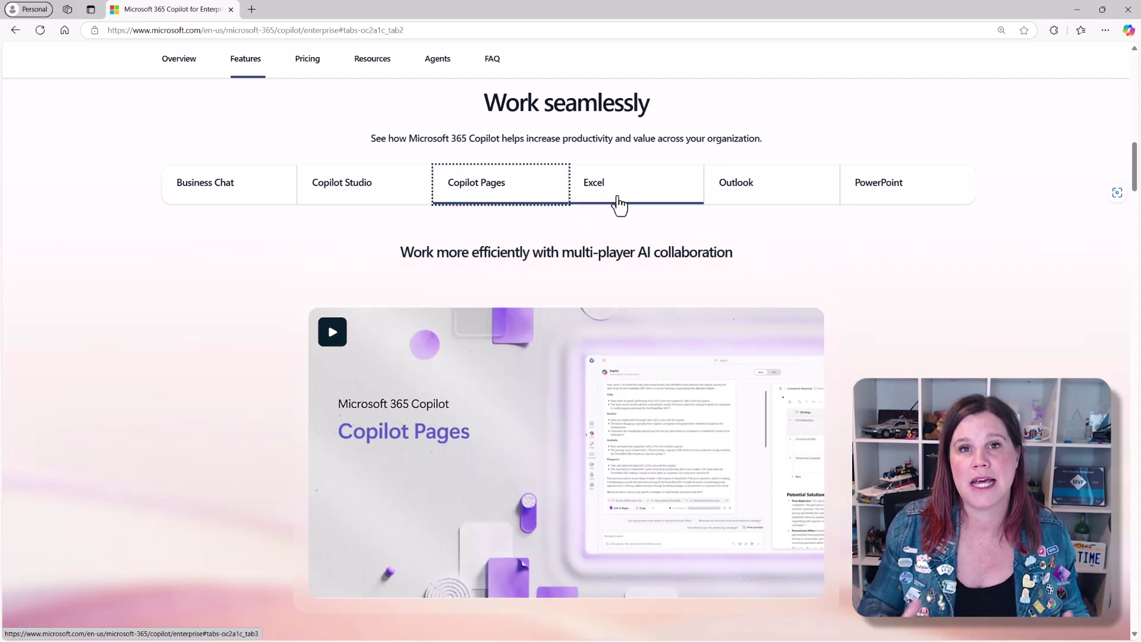
{"action": "left_click", "coordinate": [623, 202]}
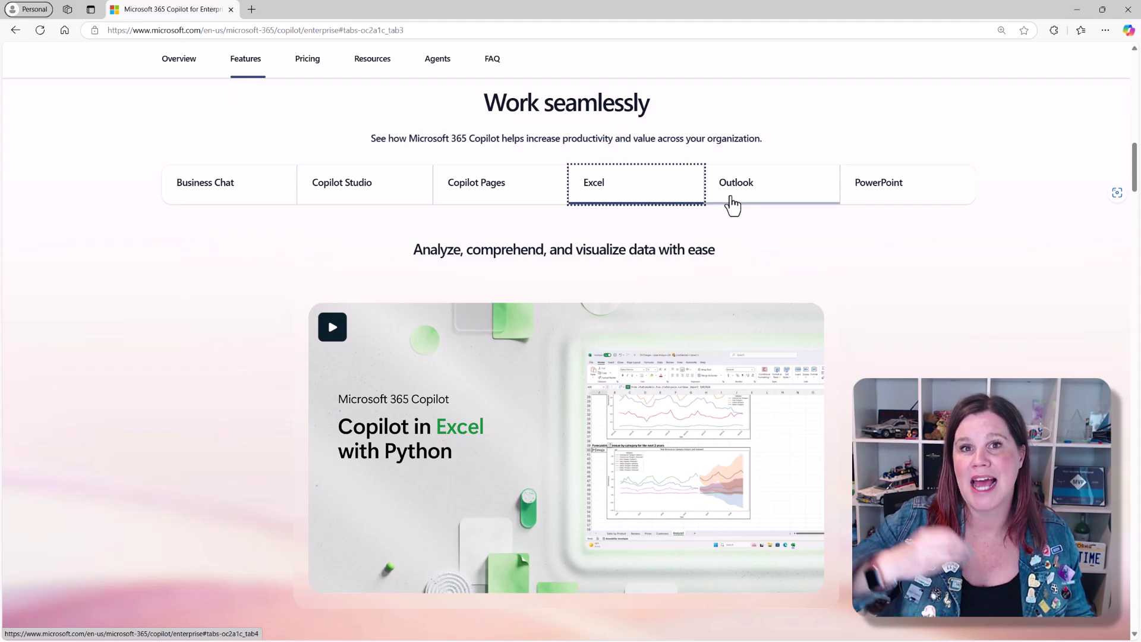
{"action": "left_click", "coordinate": [768, 204]}
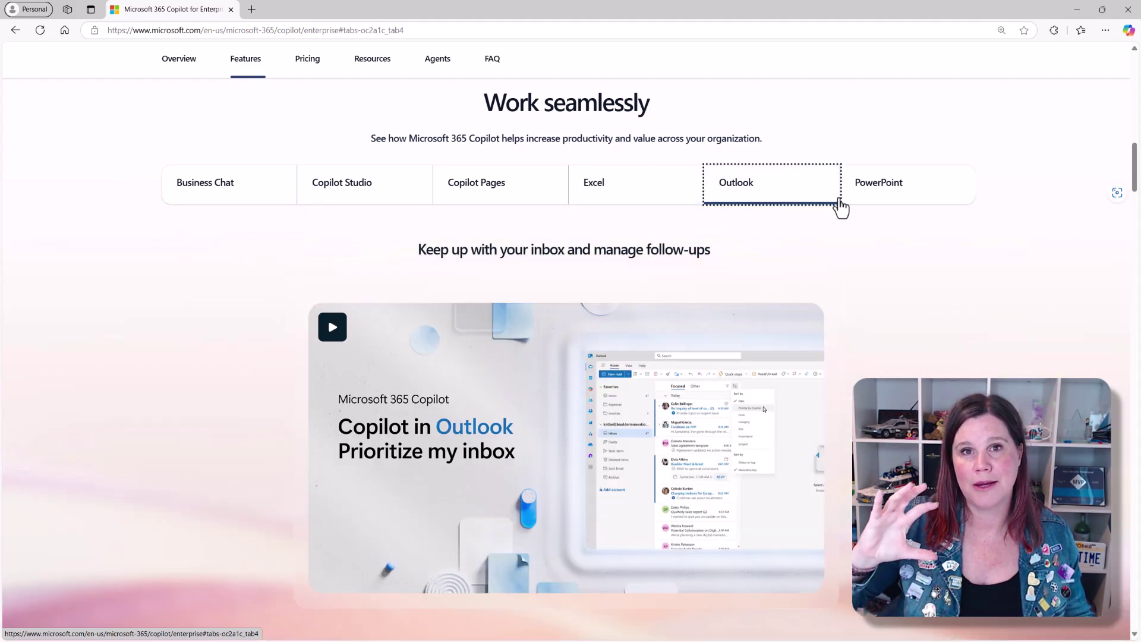
{"action": "left_click", "coordinate": [879, 205]}
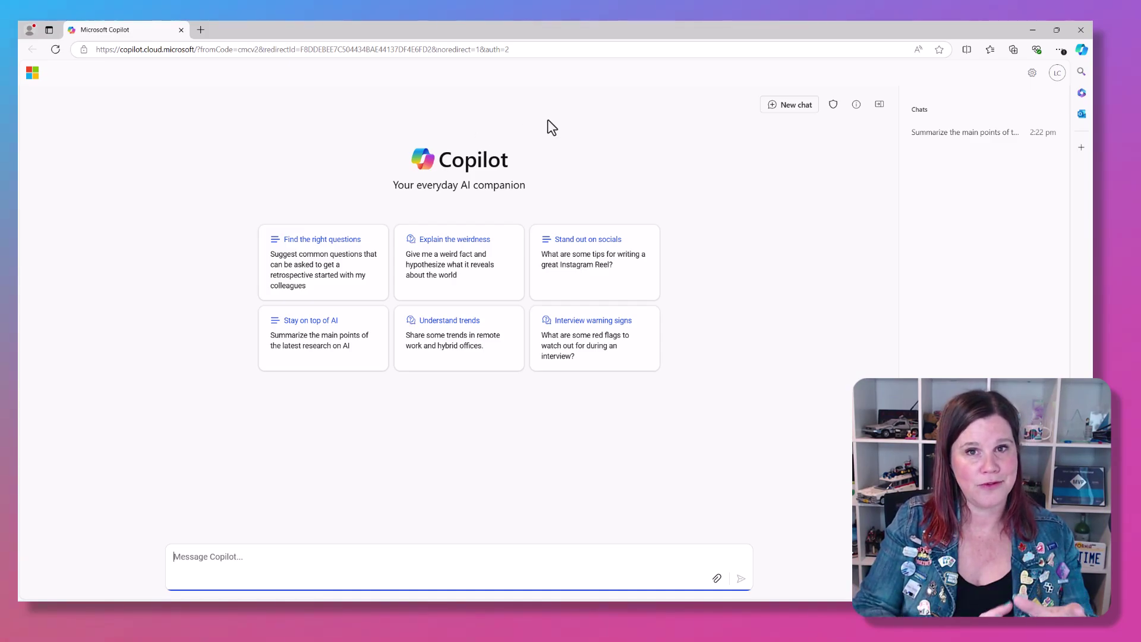
- Display the shield icon's information box on the Copilot page
{"action": "mouse_move", "coordinate": [832, 107]}
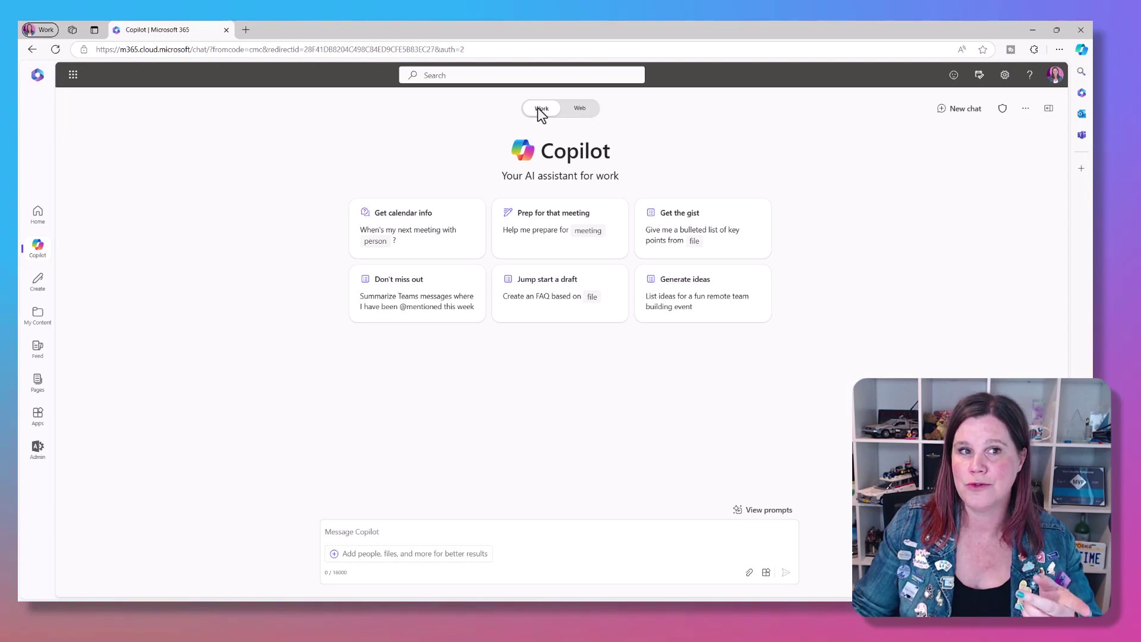
{"action": "left_click", "coordinate": [568, 110]}
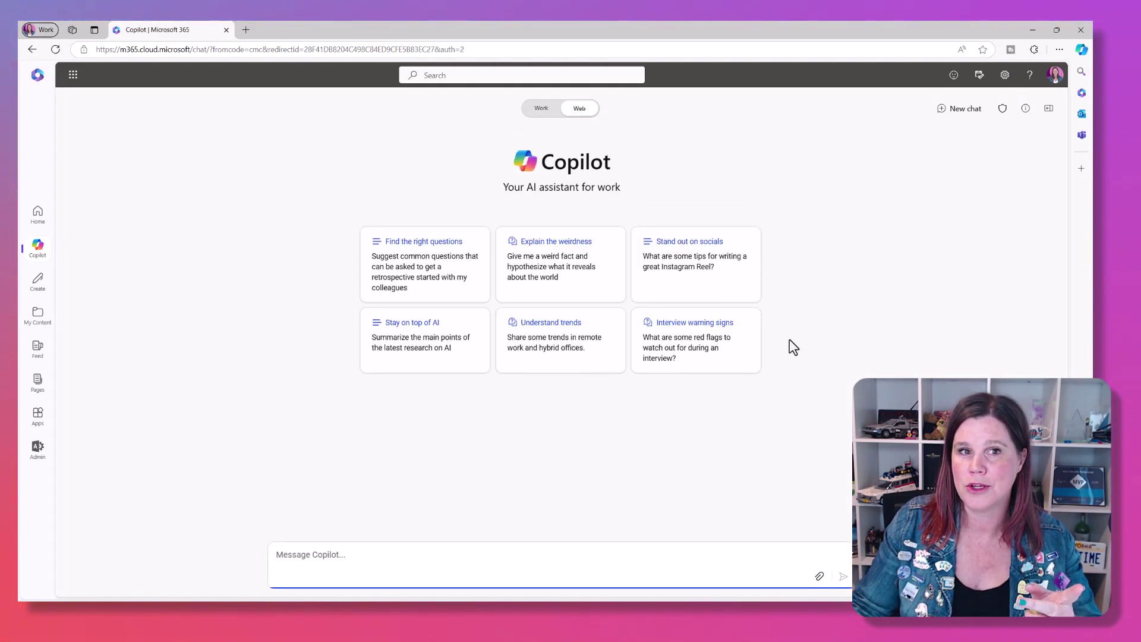
{"action": "left_click", "coordinate": [542, 111]}
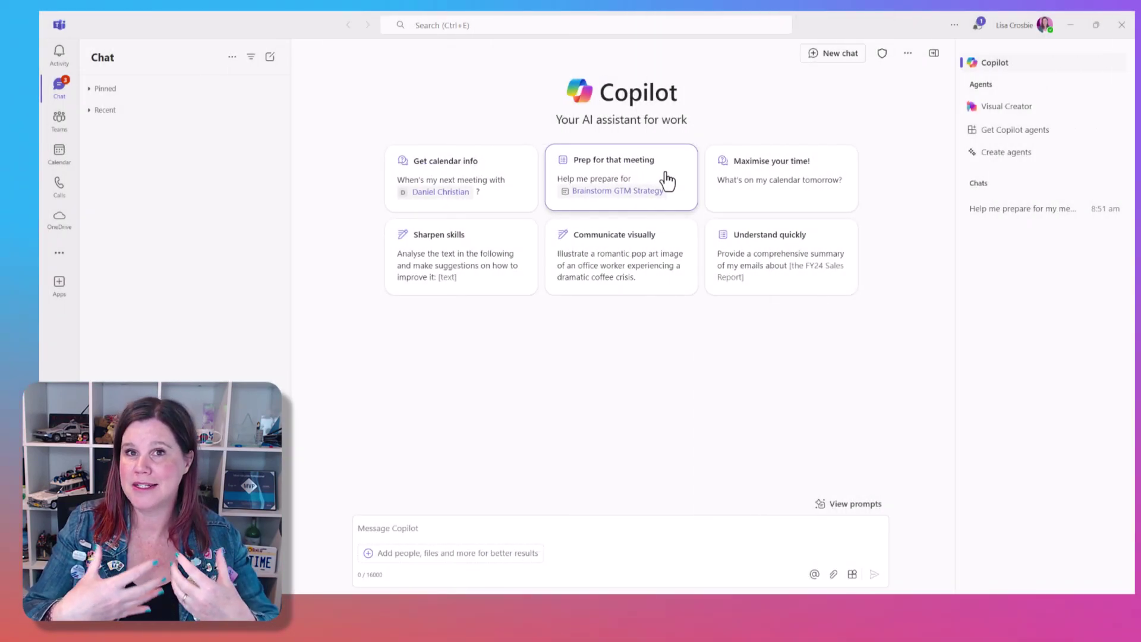
- Get meeting preparation help, then ask whether industry-specific information needs preparing
{"action": "left_click", "coordinate": [667, 175]}
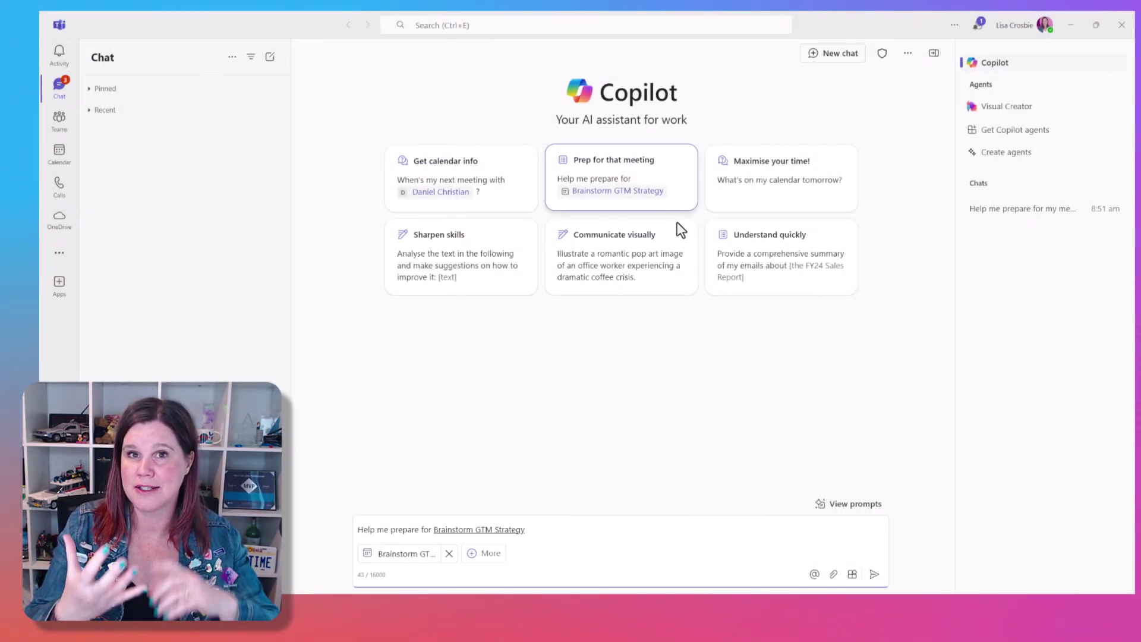
{"action": "left_click", "coordinate": [874, 575]}
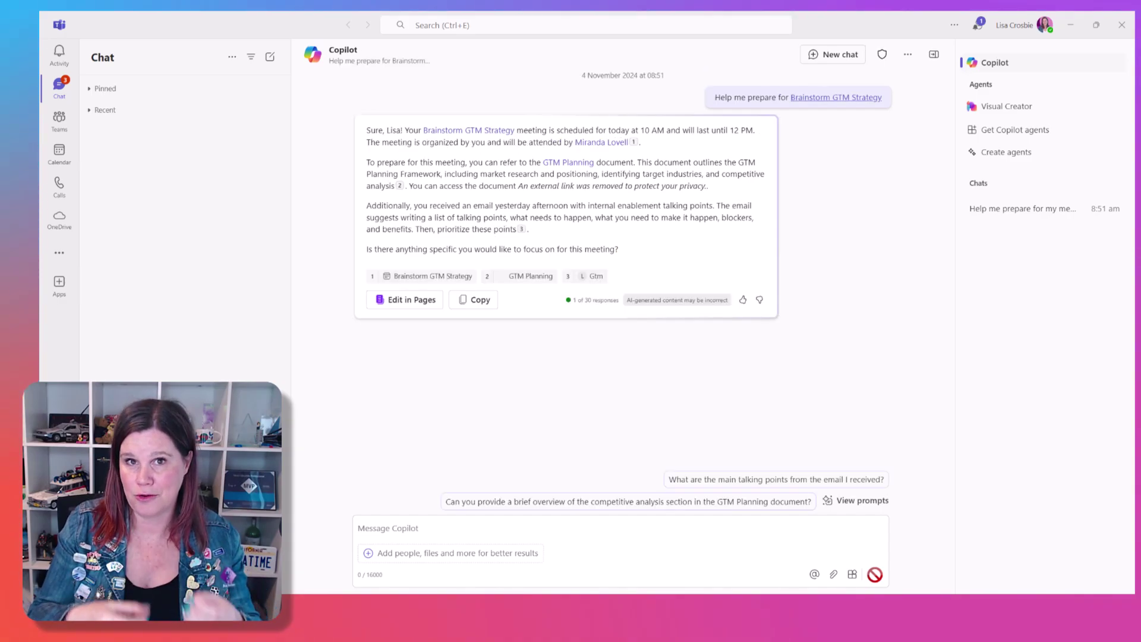
{"action": "left_click", "coordinate": [407, 529]}
{"action": "type", "text": "Do I need to prepare any industry specific information?"}
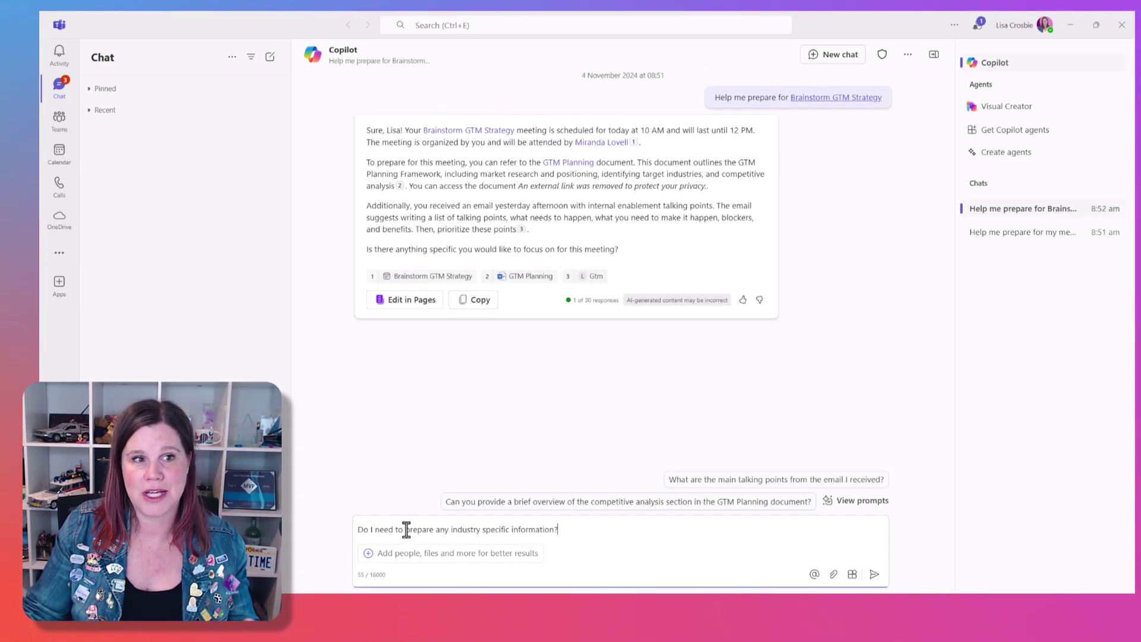
{"action": "key", "text": "Return"}
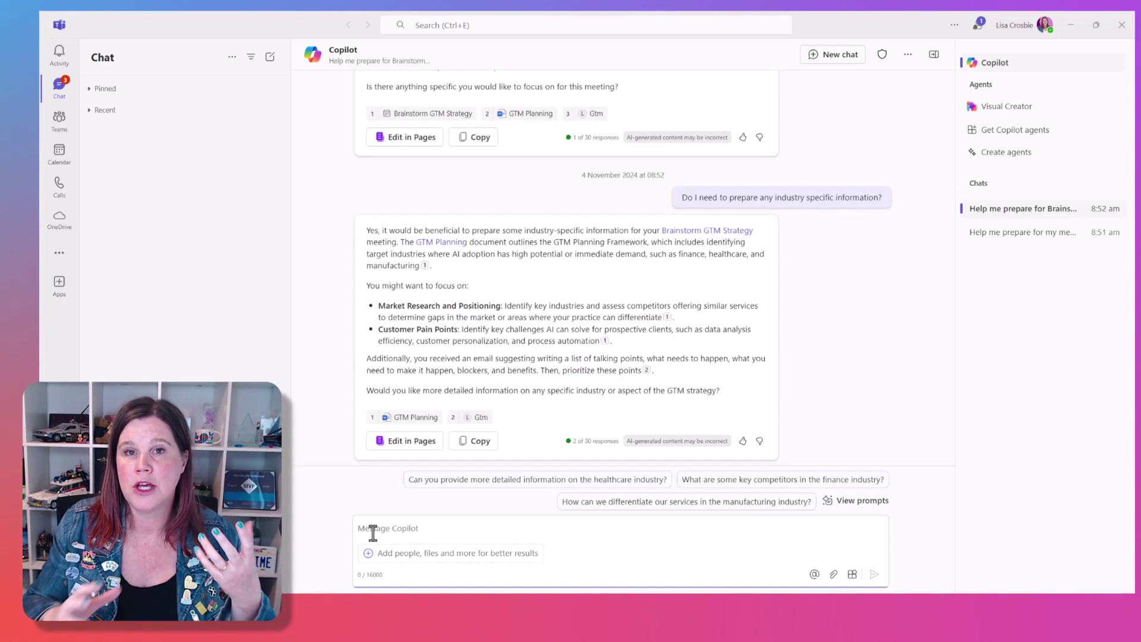
- Request a one-paragraph summary of the GTM Planning strategy document
{"action": "type", "text": "Please summarise this strategy document in one paragraph"}
{"action": "key", "text": "Return"}
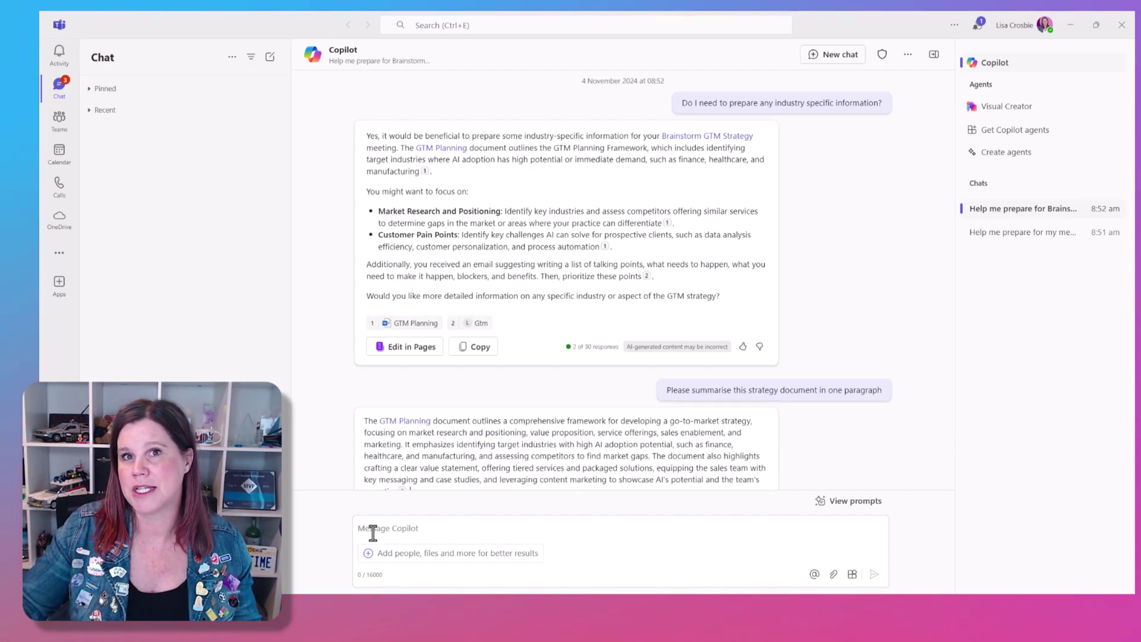
{"action": "scroll", "coordinate": [497, 279], "scroll_direction": "down", "scroll_amount": 2}
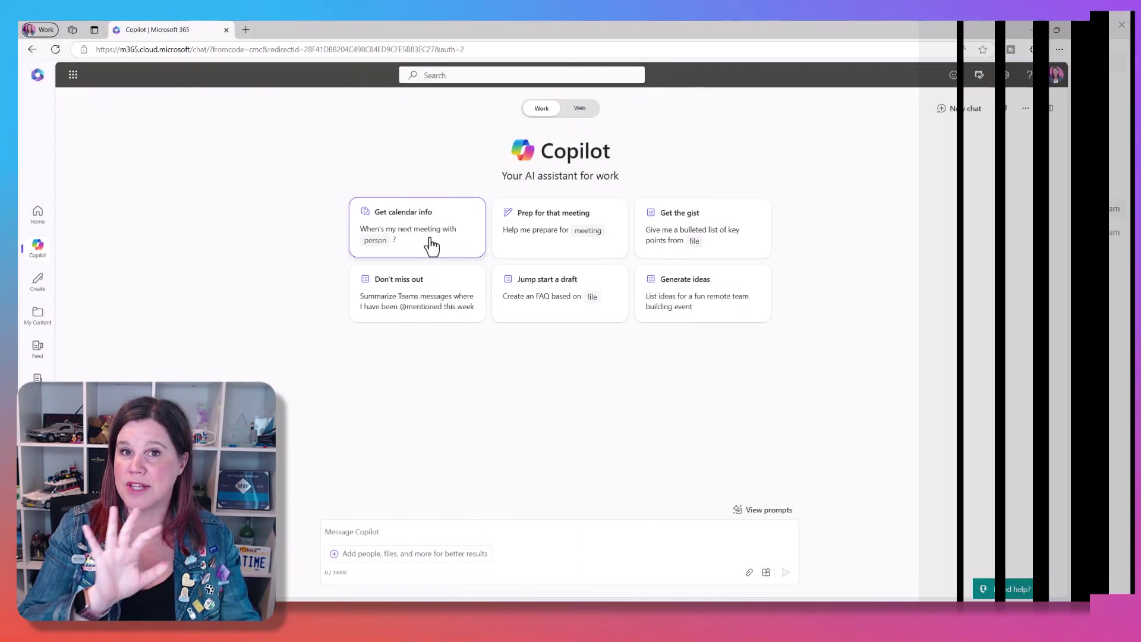
{"action": "left_click", "coordinate": [579, 108]}
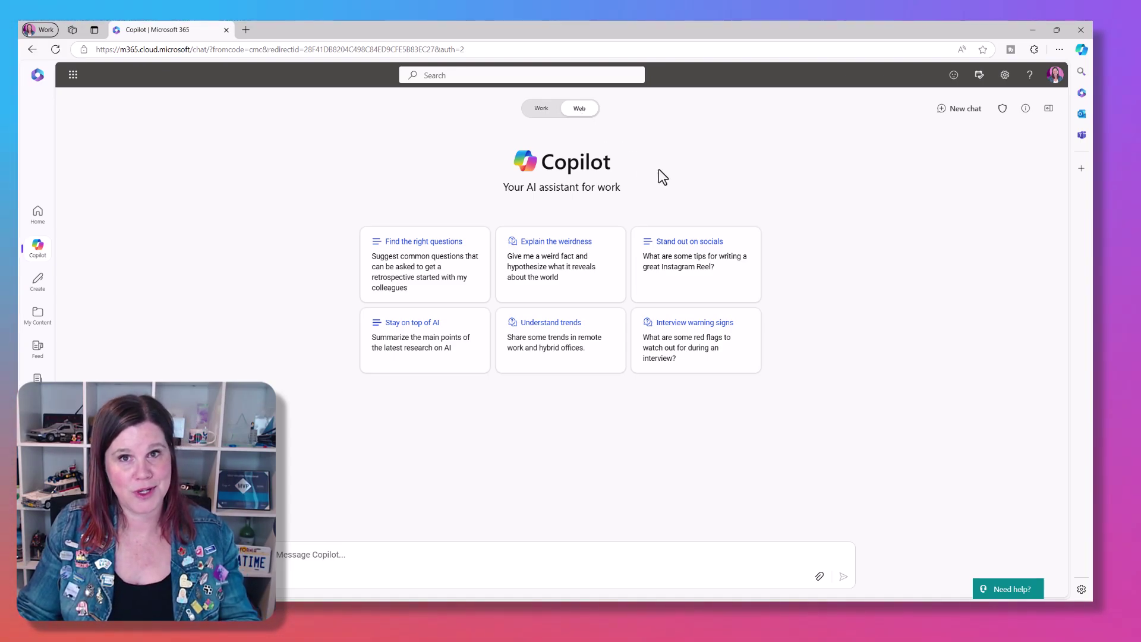
{"action": "left_click", "coordinate": [532, 112]}
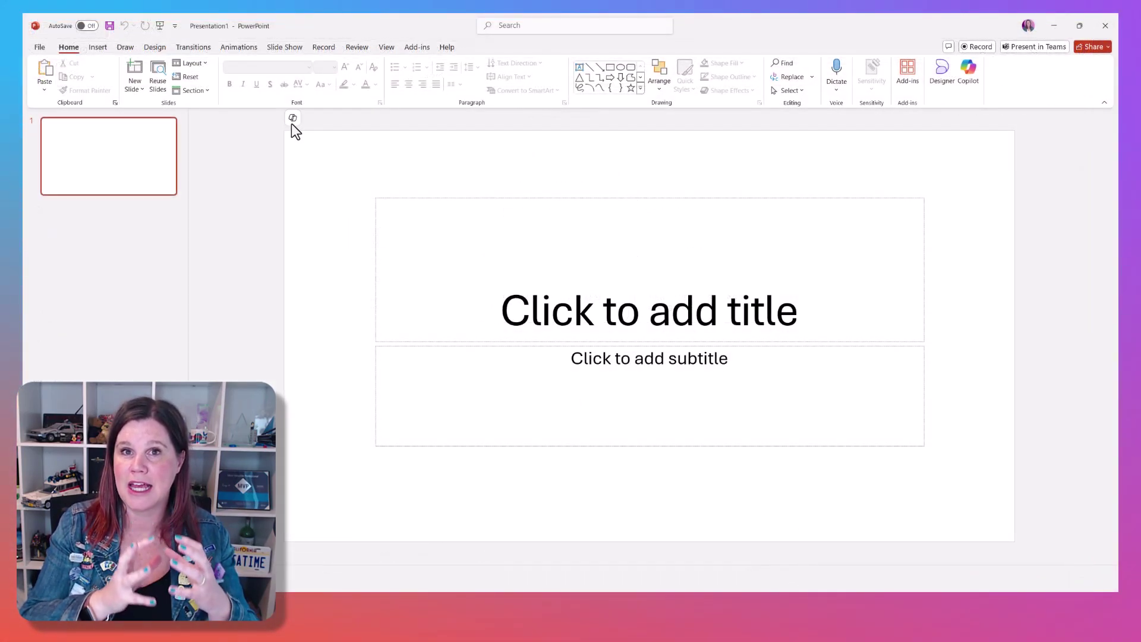
- Have Copilot create a presentation from the file GTM Planning.docx
{"action": "left_click", "coordinate": [293, 119]}
{"action": "left_click", "coordinate": [352, 152]}
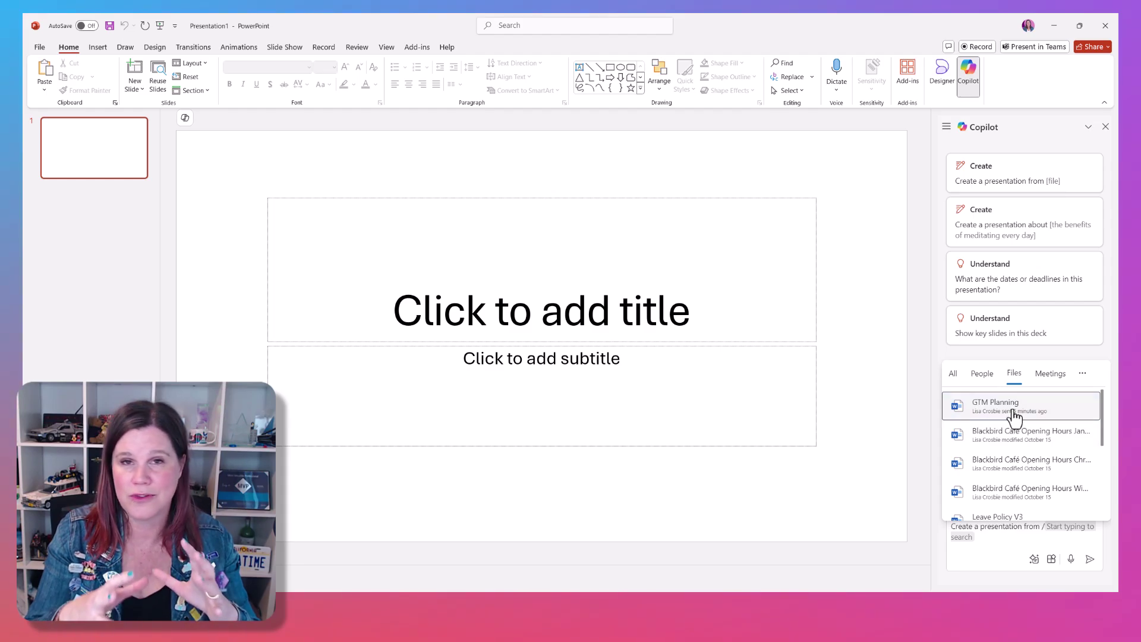
{"action": "left_click", "coordinate": [1013, 416]}
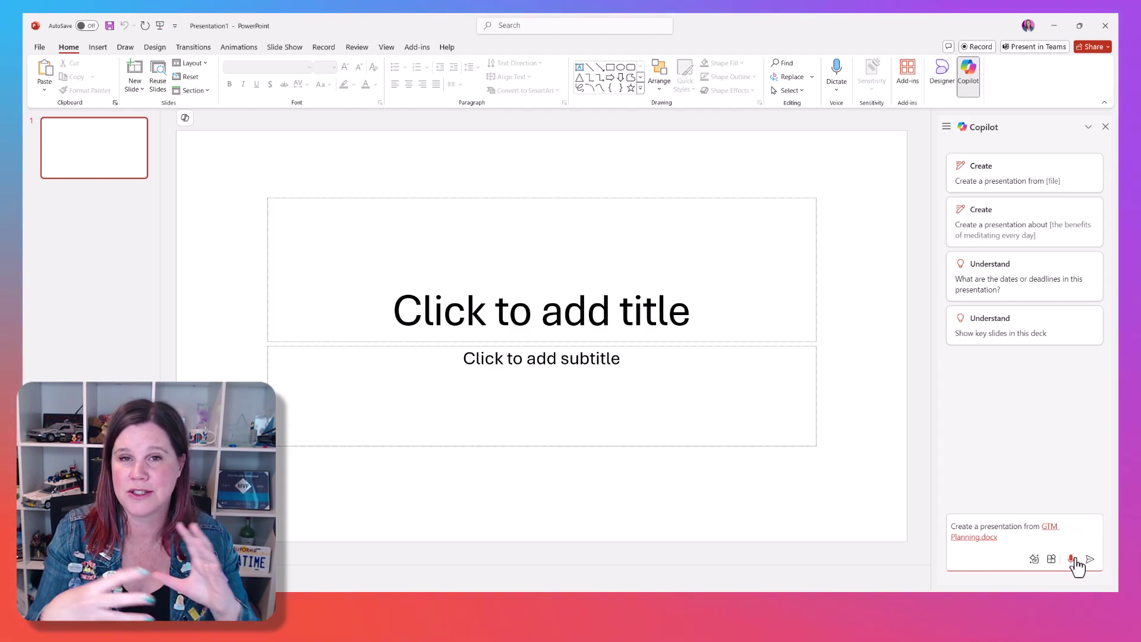
{"action": "left_click", "coordinate": [1091, 561]}
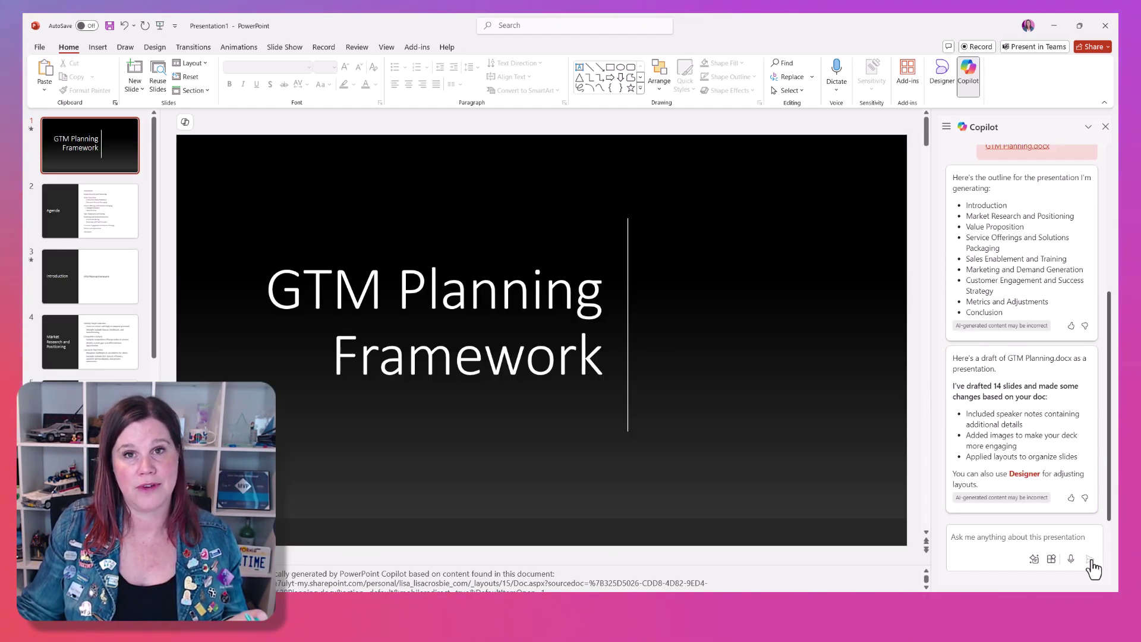
- Open the Packaged Solutions slide in the drafted 14-slide deck
{"action": "scroll", "coordinate": [69, 292], "scroll_direction": "down", "scroll_amount": 2}
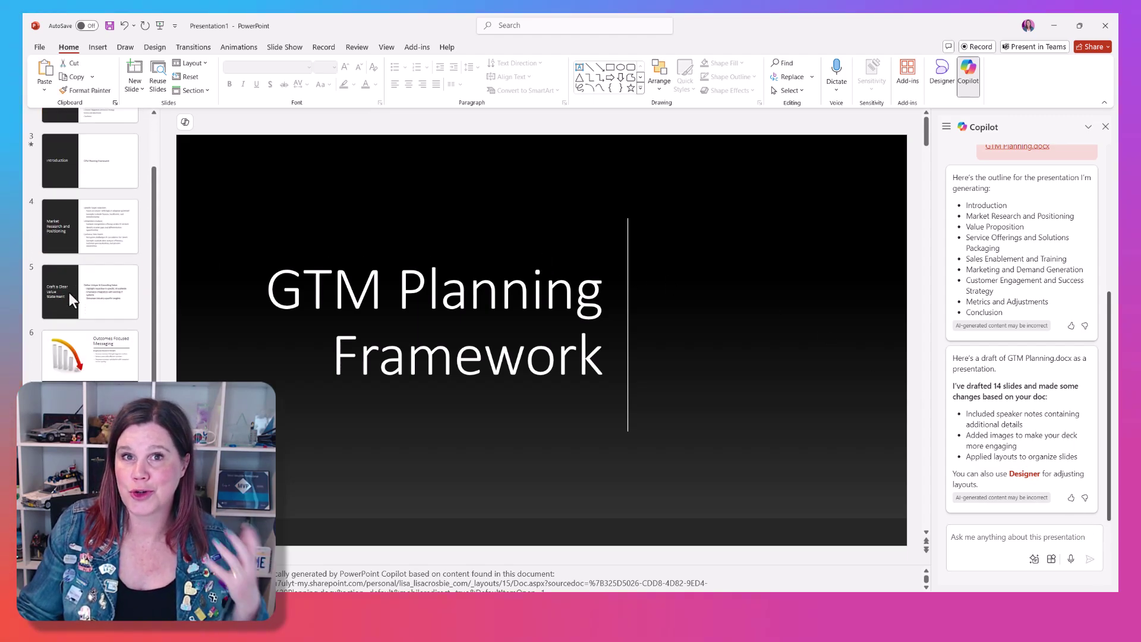
{"action": "scroll", "coordinate": [69, 293], "scroll_direction": "down", "scroll_amount": 2}
{"action": "left_click", "coordinate": [69, 293]}
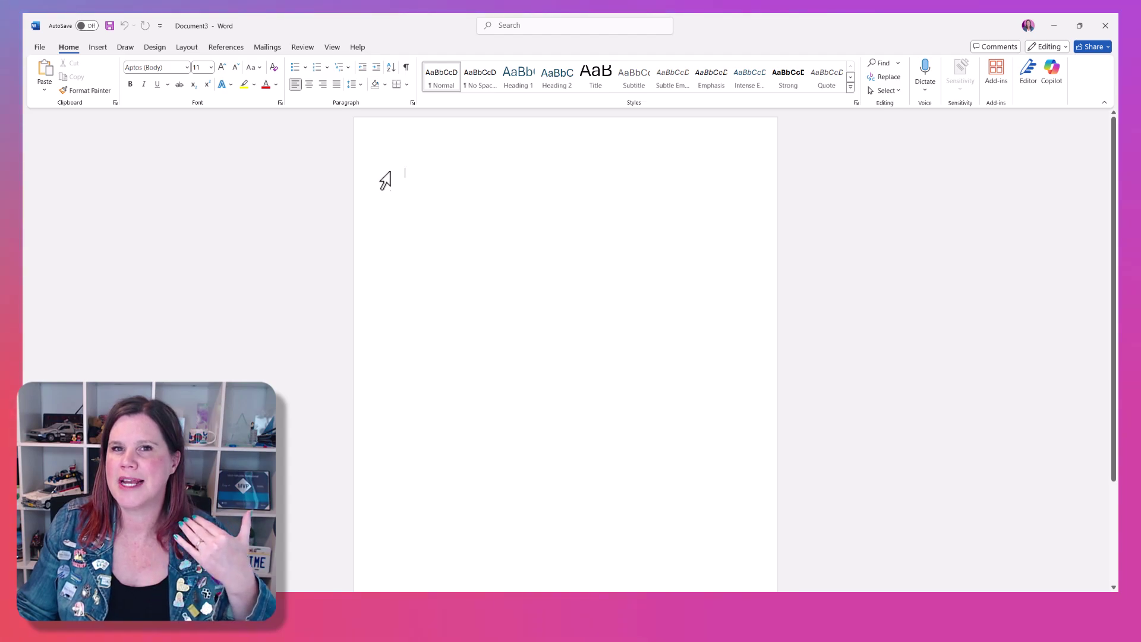
- Ask Copilot to draft a Financial Services GTM strategy from GTM Planning.docx and Financial Services Market Position.docx
{"action": "left_click", "coordinate": [387, 172]}
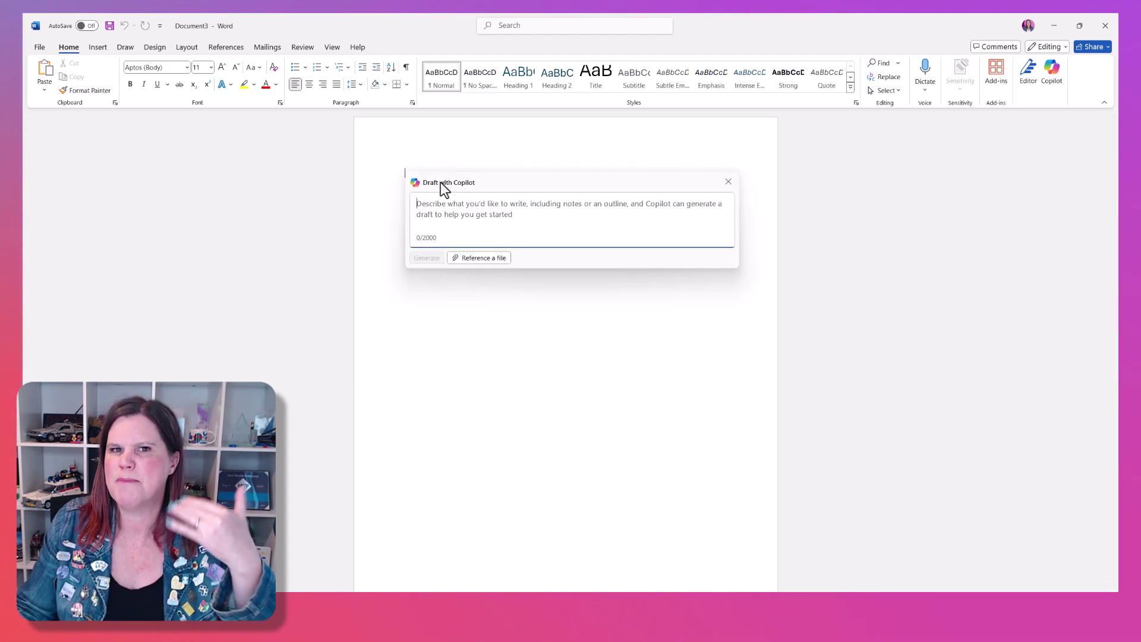
{"action": "type", "text": "Help me"}
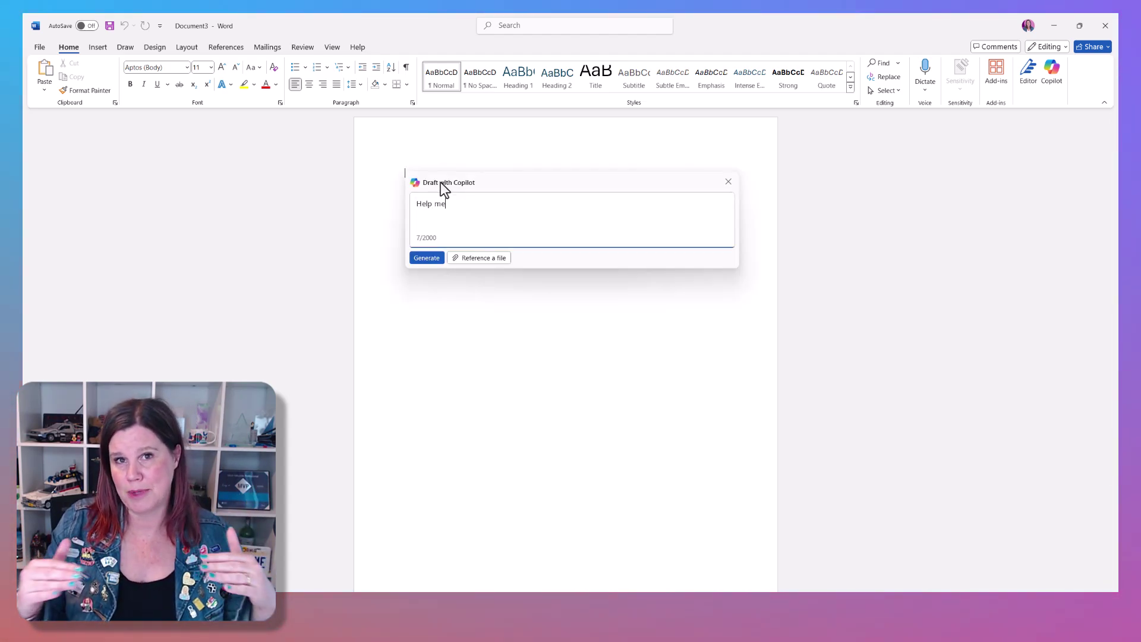
{"action": "type", "text": " draft a strategy for GTM for Financi"}
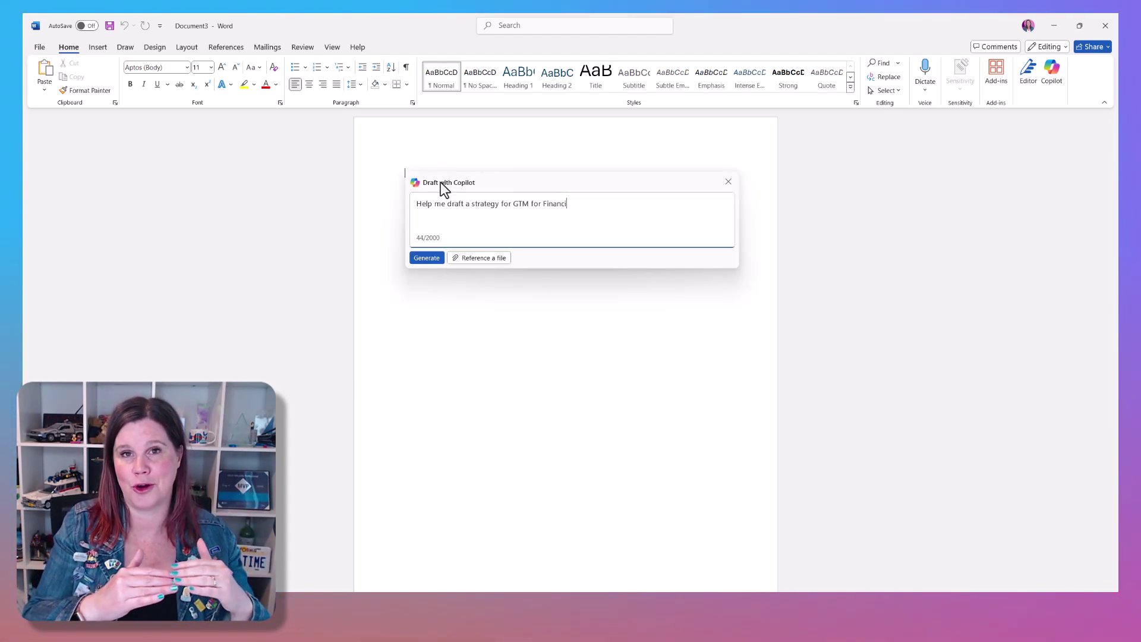
{"action": "type", "text": "al Services u"}
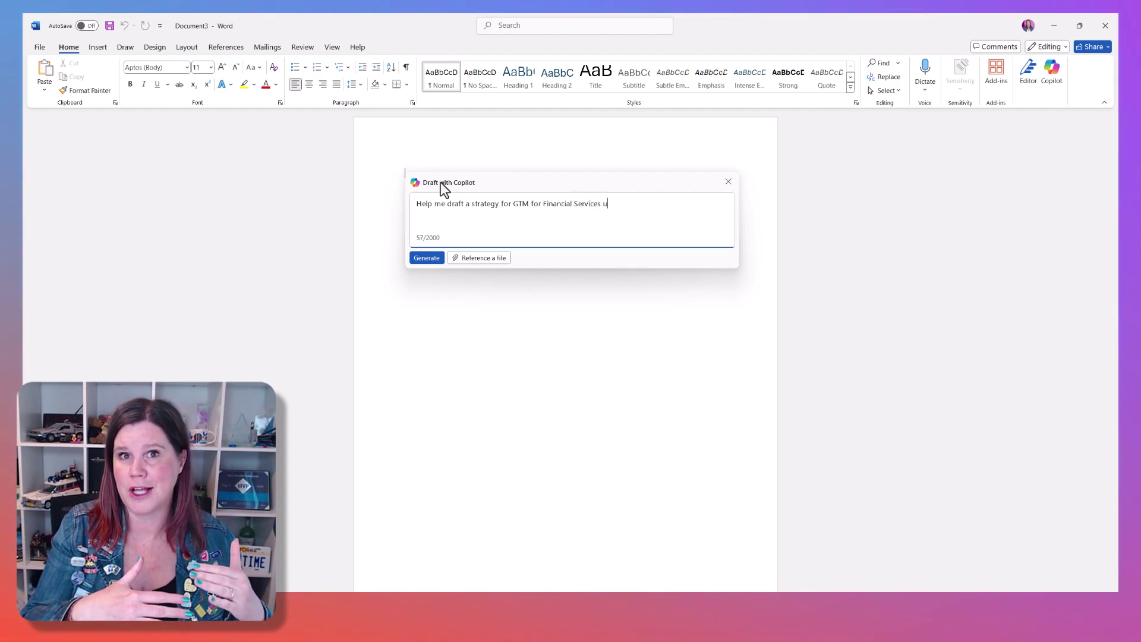
{"action": "type", "text": "sing"}
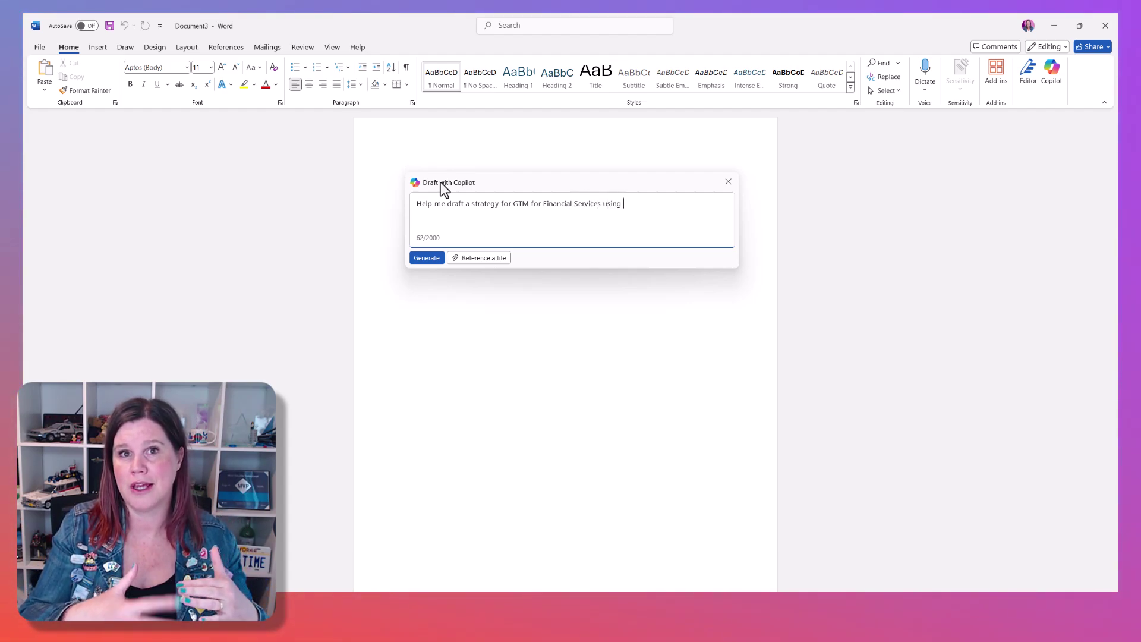
{"action": "left_click", "coordinate": [476, 258]}
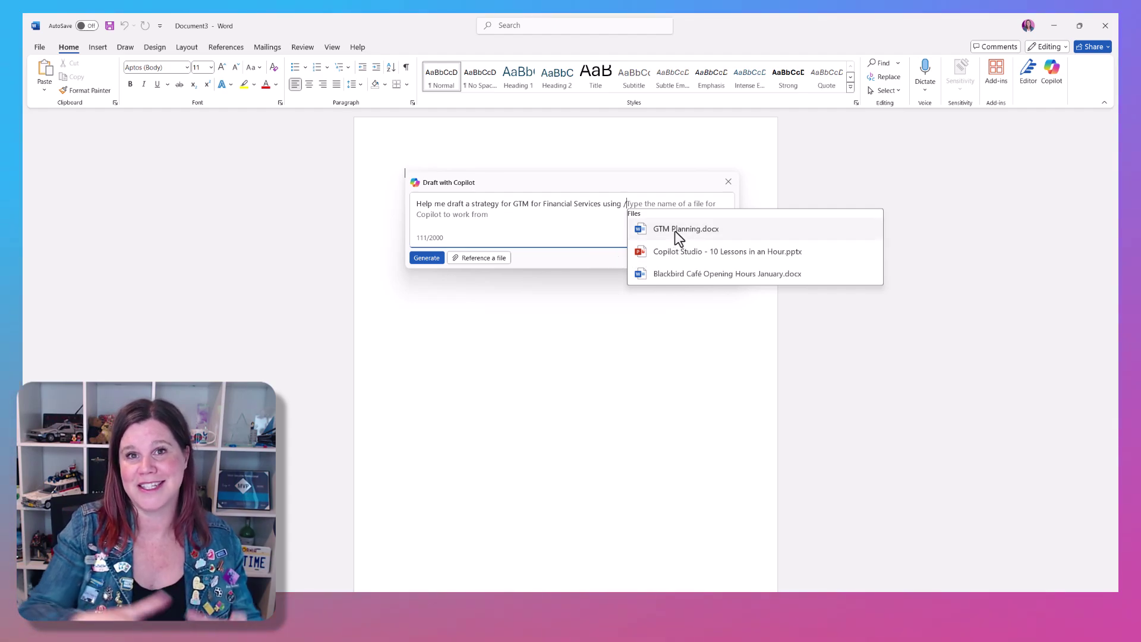
{"action": "left_click", "coordinate": [678, 230]}
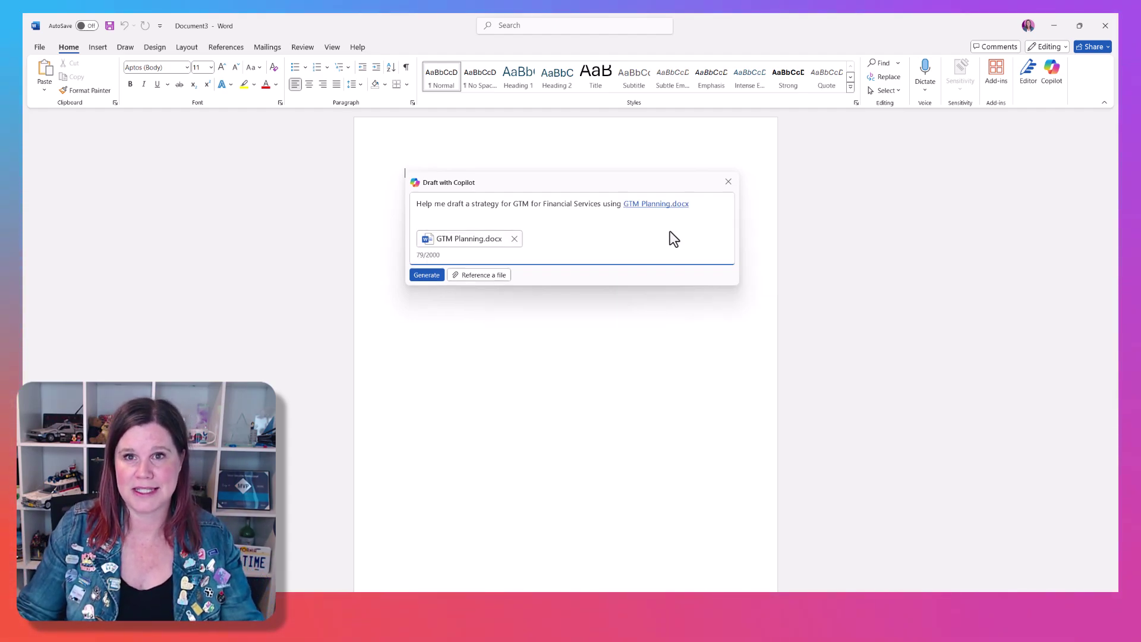
{"action": "type", "text": "and "}
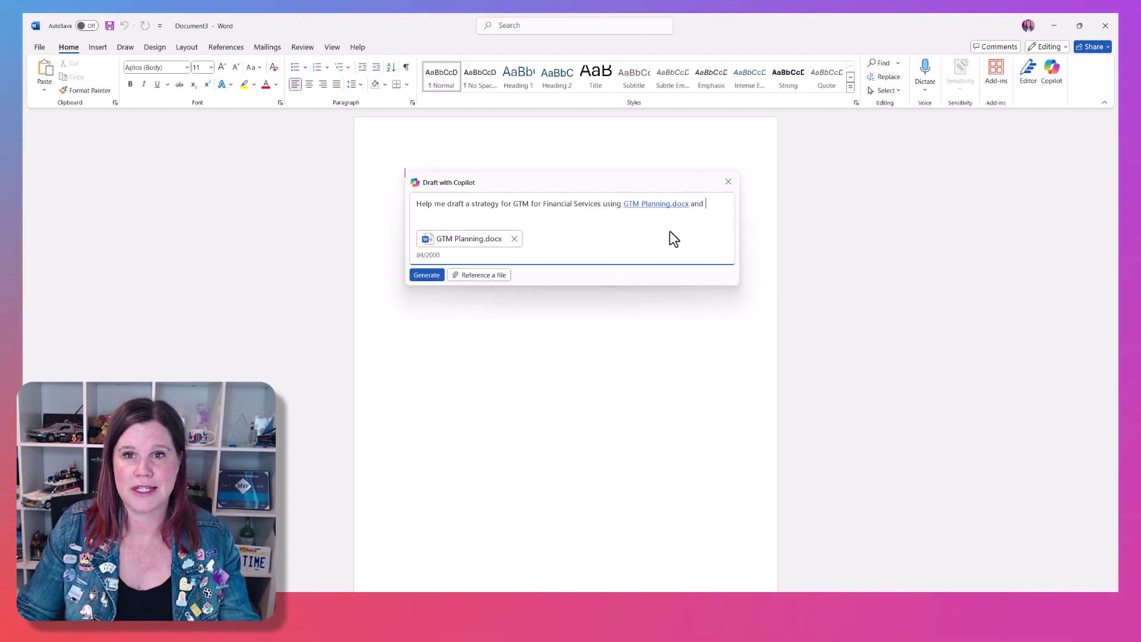
{"action": "type", "text": "/"}
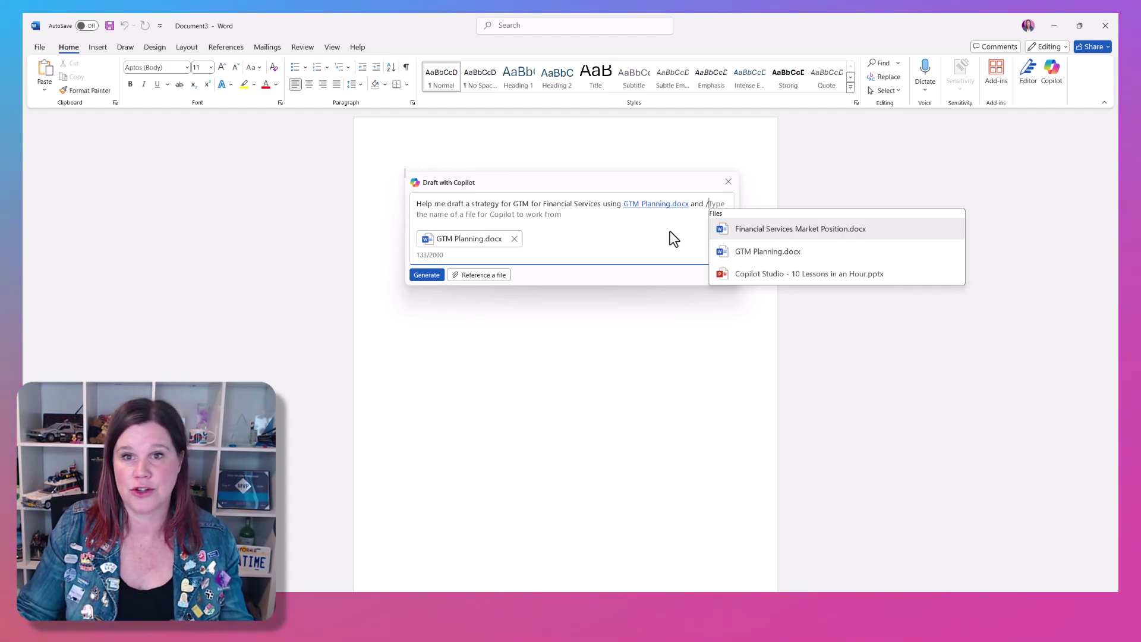
{"action": "left_click", "coordinate": [763, 229]}
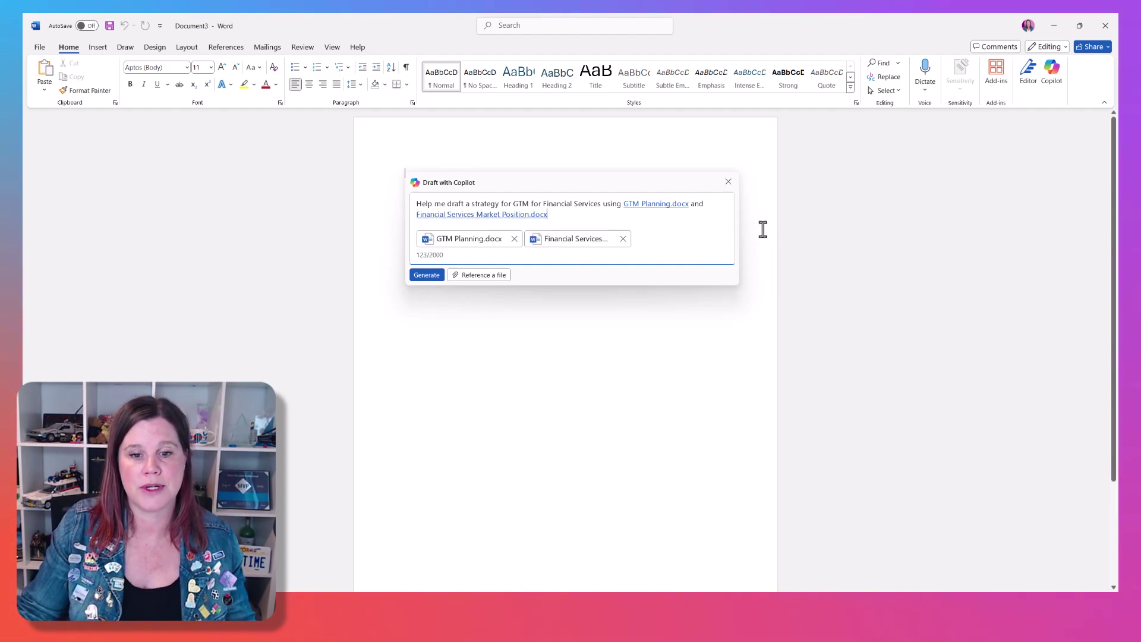
{"action": "left_click", "coordinate": [426, 276]}
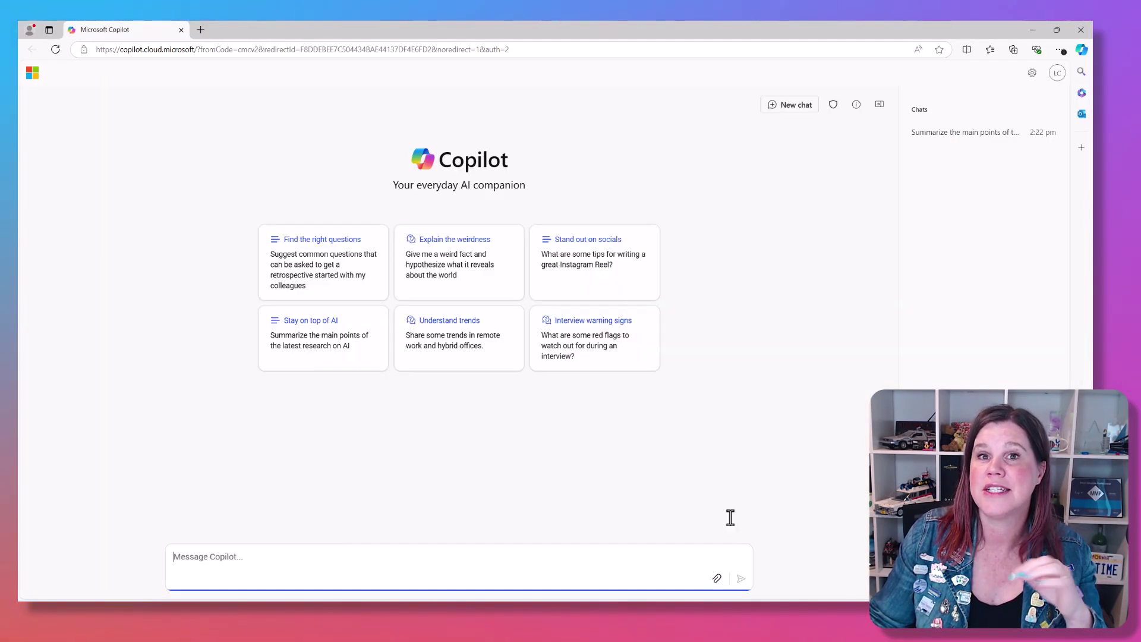
{"action": "mouse_move", "coordinate": [833, 107]}
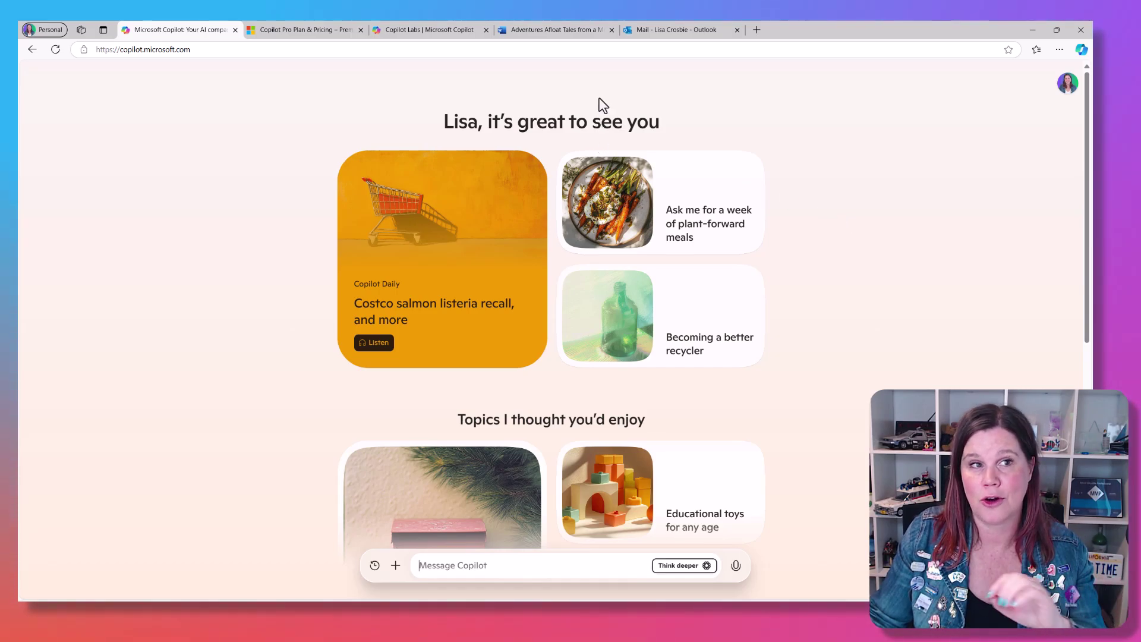
- Switch to the Adventures Afloat sailing blog post in Word for the web
{"action": "left_click", "coordinate": [569, 28]}
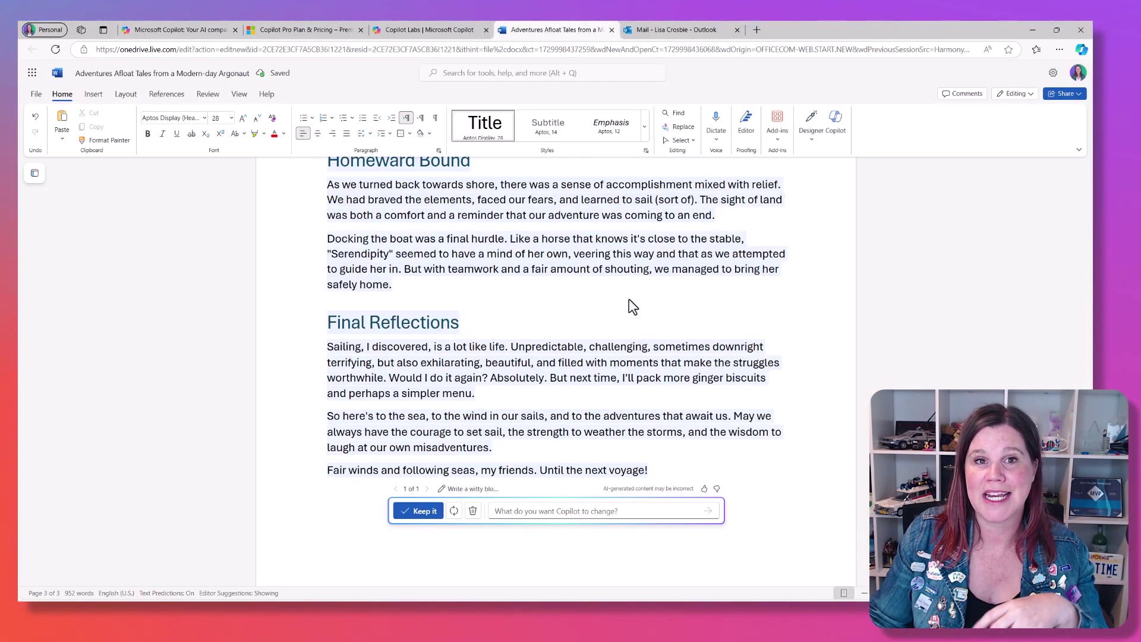